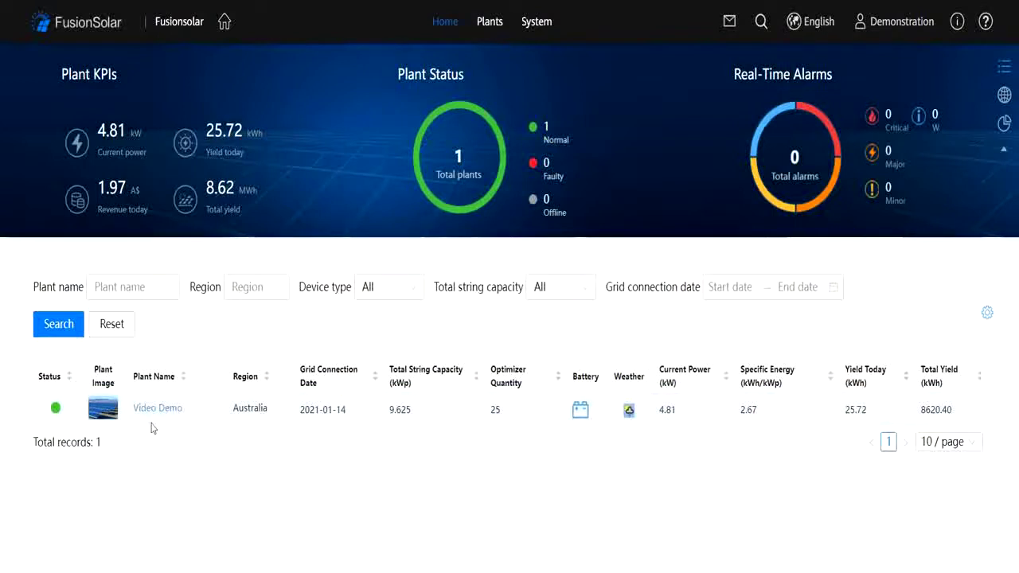
# Open the Video Demo plant's battery details and highlight its rated capacity and energy charged today
pyautogui.moveTo(56, 416)
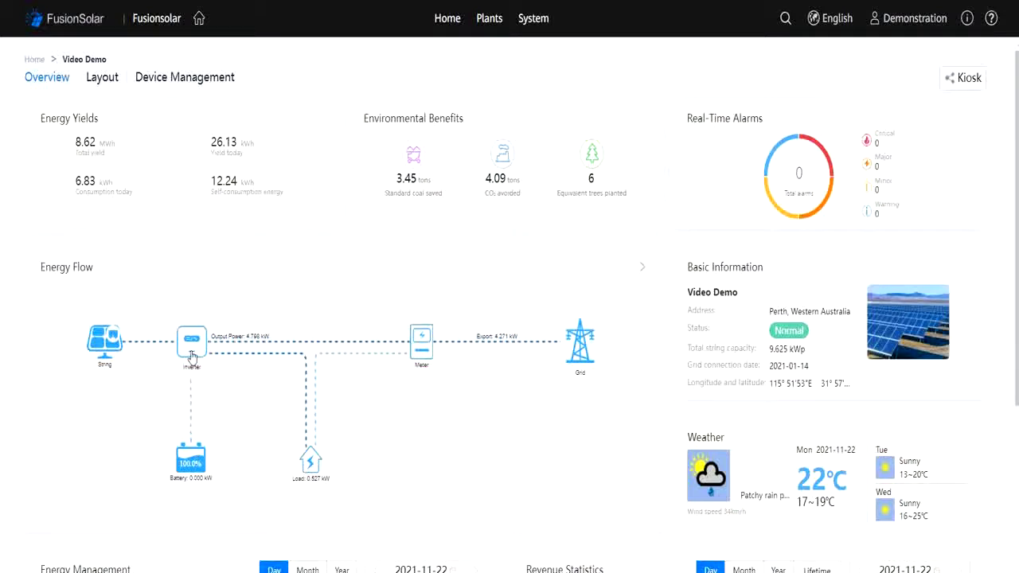
pyautogui.click(191, 462)
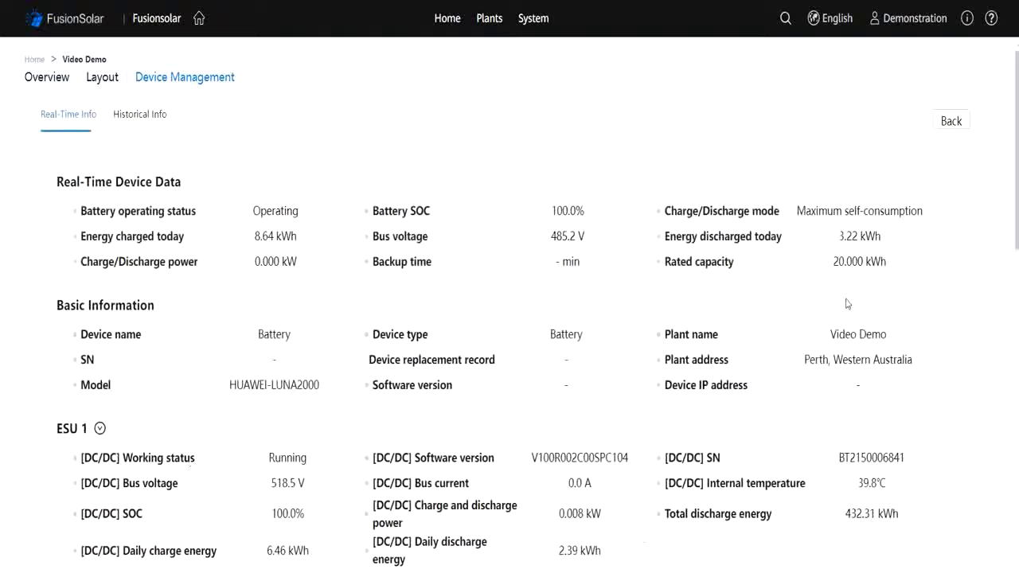
pyautogui.moveTo(834, 261); pyautogui.dragTo(888, 268)
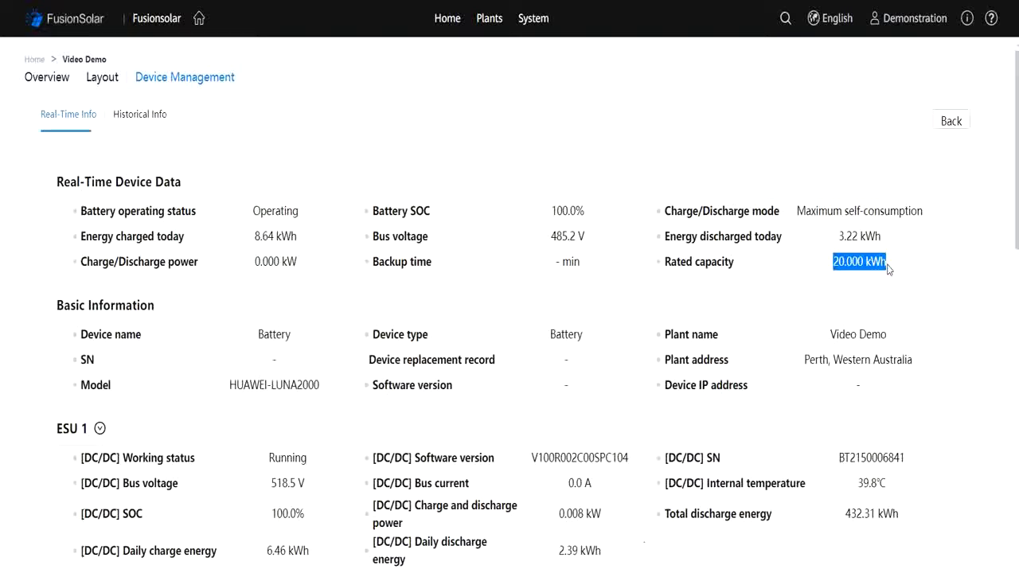
pyautogui.moveTo(255, 239); pyautogui.dragTo(297, 236)
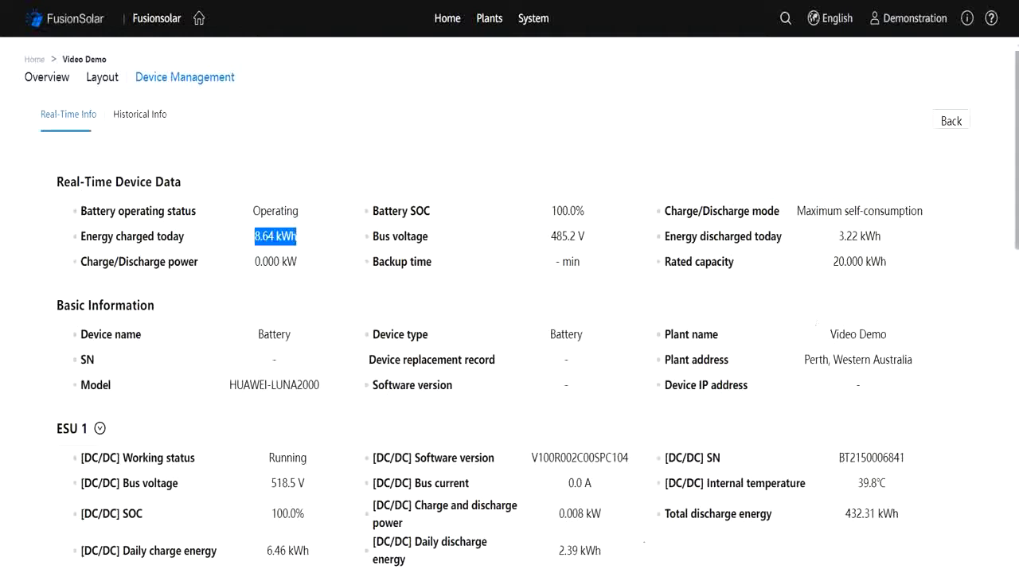
# Examine the real-time data of ESU 1, ESU 2 and their individual battery packs
pyautogui.scroll(-2, 495, 306)
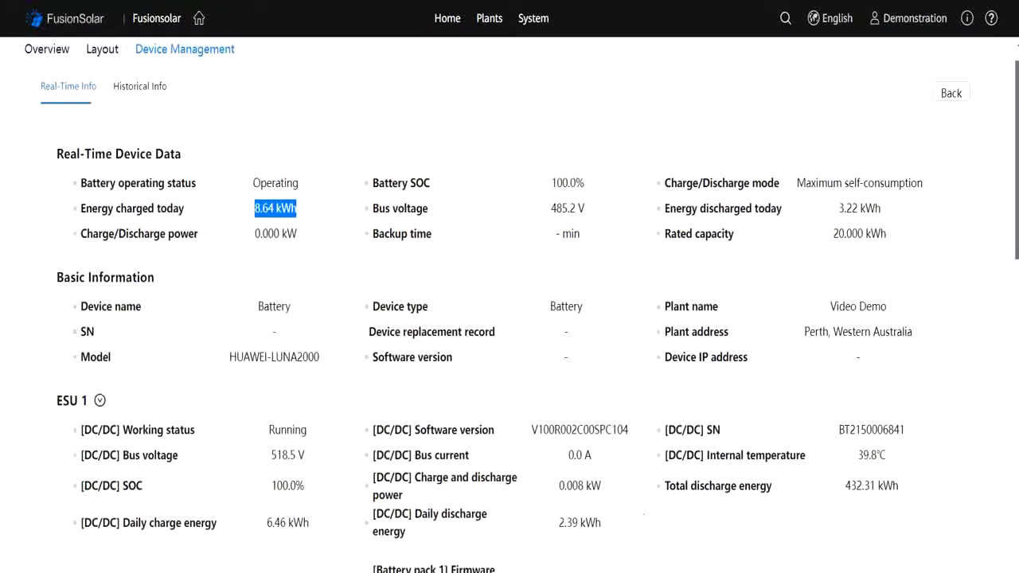
pyautogui.scroll(-1, 538, 308)
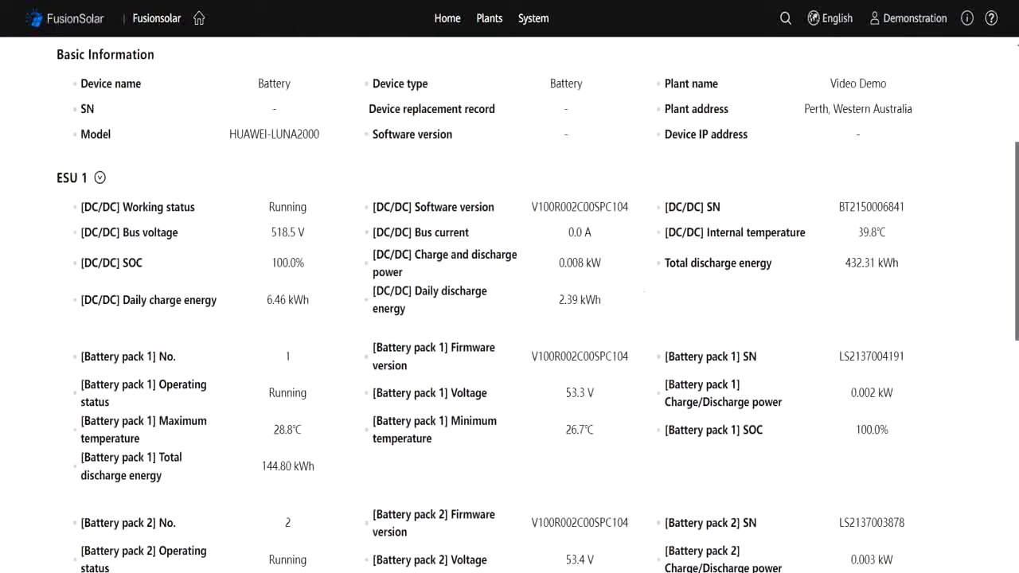
pyautogui.scroll(-1, 538, 306)
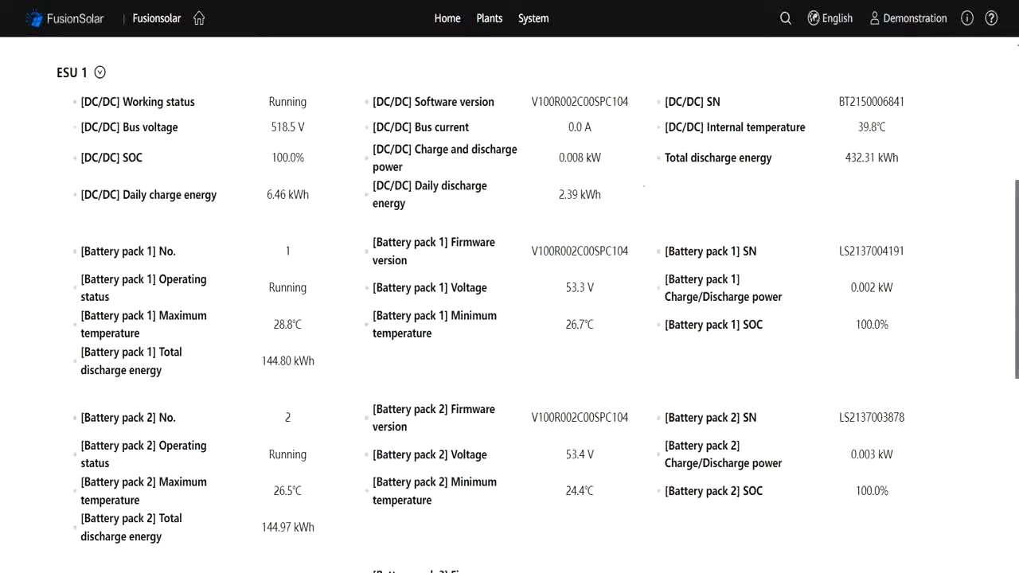
pyautogui.scroll(-1, 538, 304)
pyautogui.scroll(-2, 538, 303)
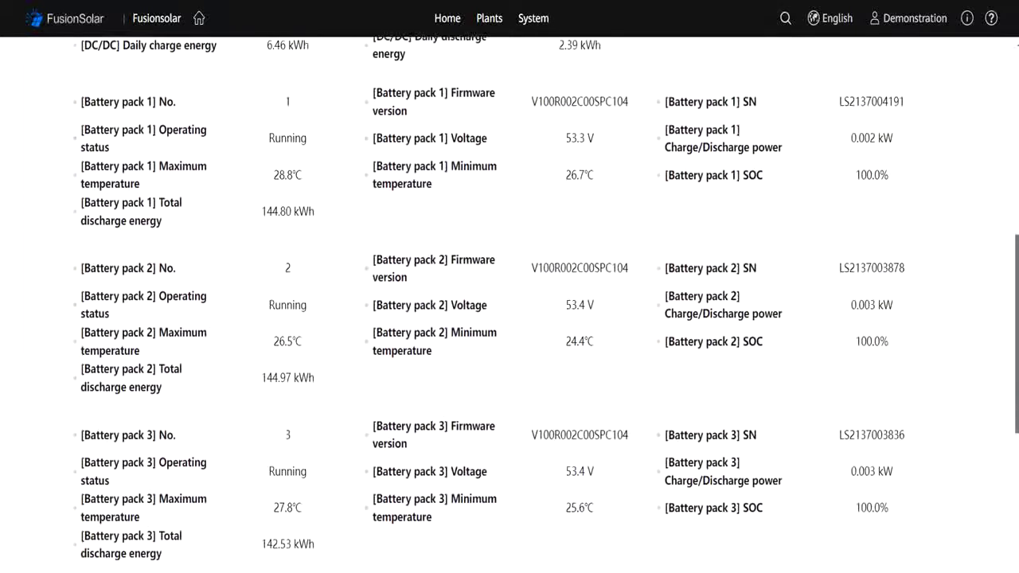
pyautogui.scroll(-3, 538, 303)
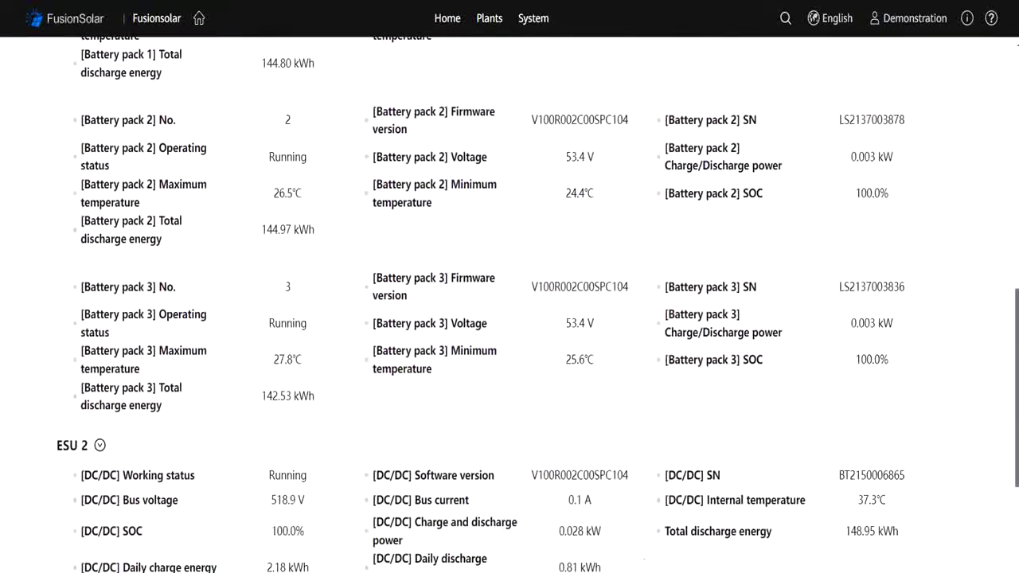
pyautogui.scroll(-1, 538, 303)
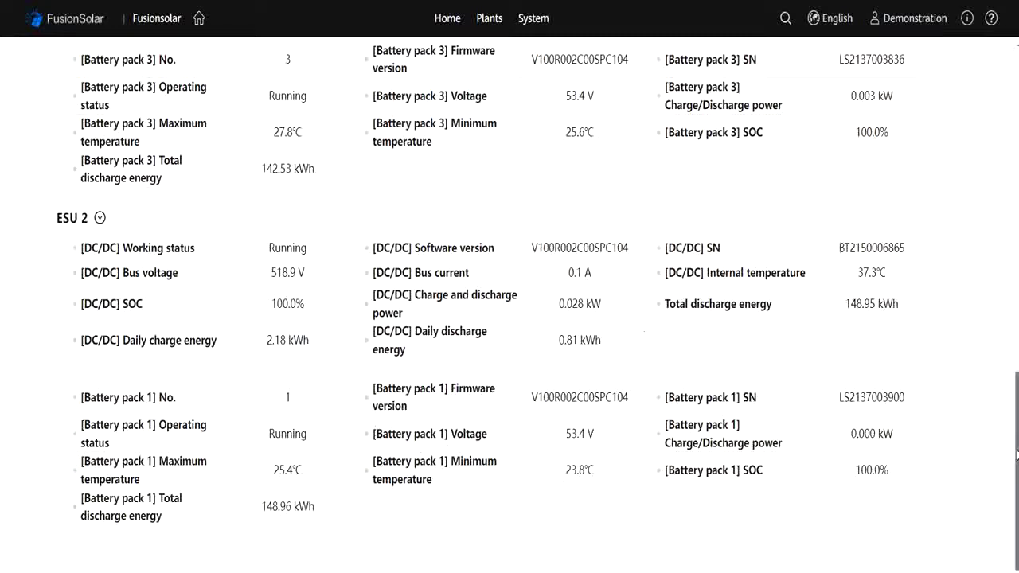
pyautogui.moveTo(1017, 454); pyautogui.dragTo(1016, 134)
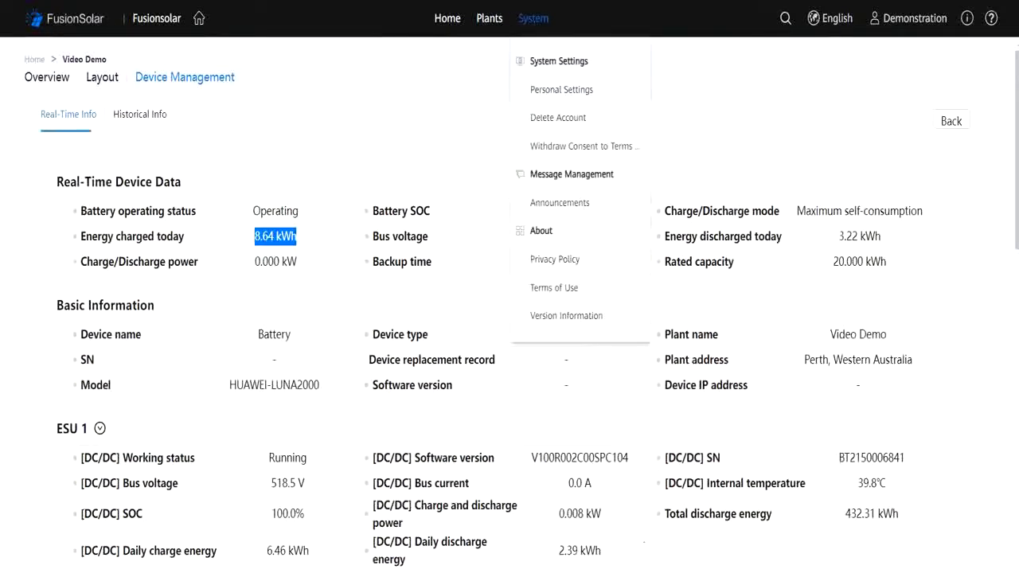
# Inspect the panel yields in the plant's logical layout and return to the plant overview
pyautogui.click(47, 76)
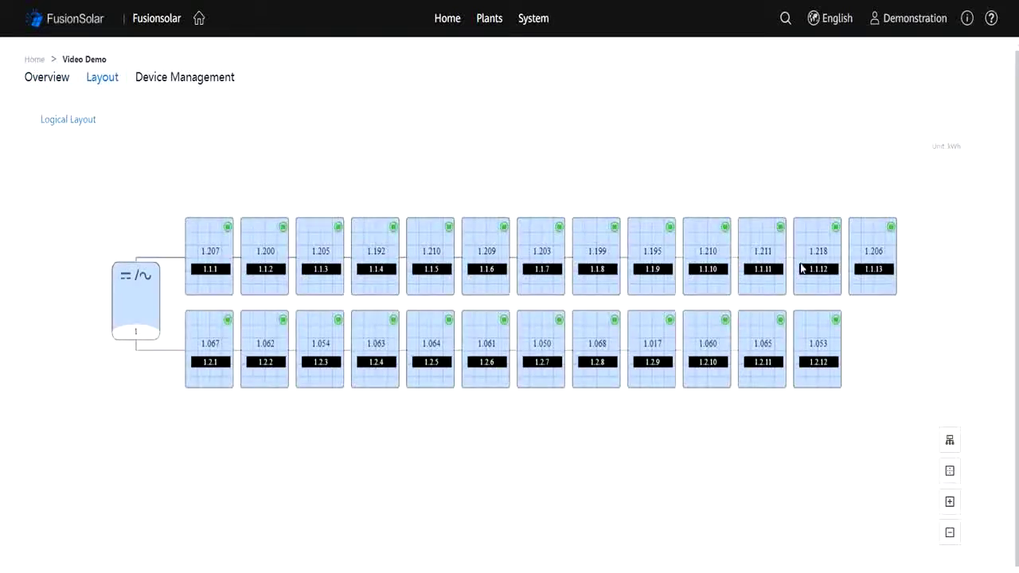
pyautogui.moveTo(817, 249)
pyautogui.click(47, 77)
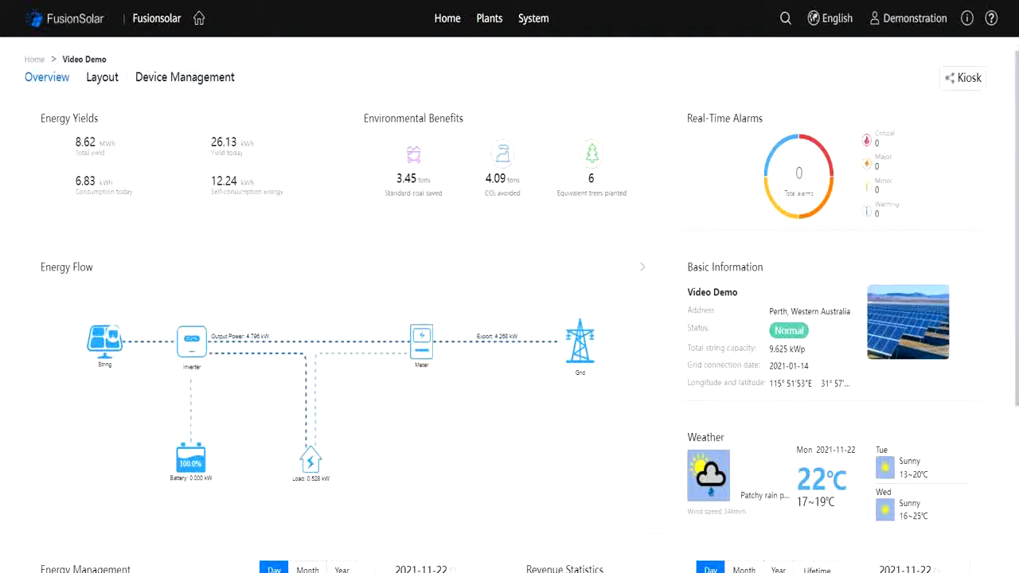
# Set the daily Energy Management chart to 2021-11-20
pyautogui.scroll(-3, 509, 319)
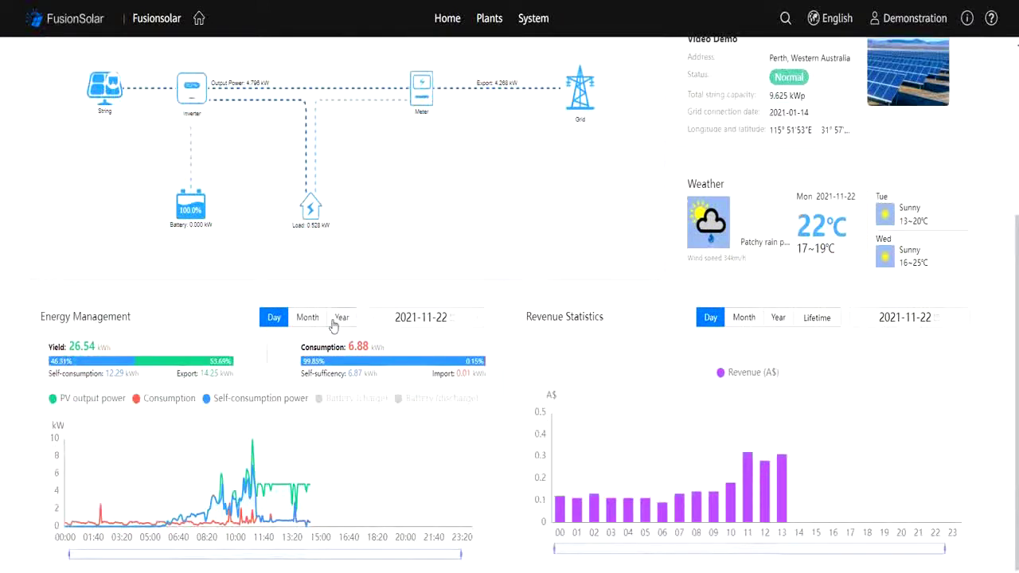
pyautogui.click(373, 317)
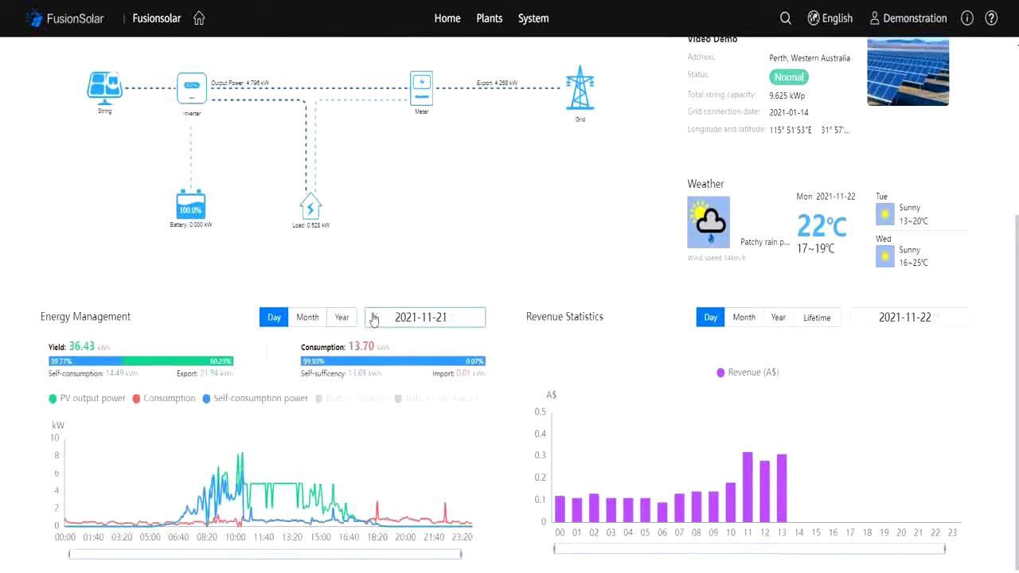
pyautogui.click(373, 318)
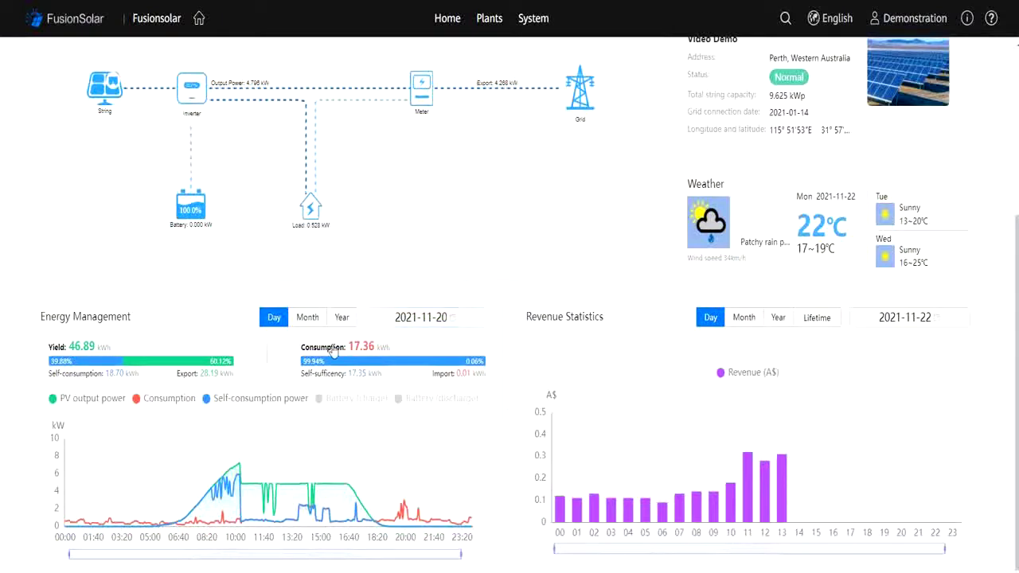
# Hide the self-consumption power and consumption curves so the Energy Management chart shows only PV output power
pyautogui.click(211, 400)
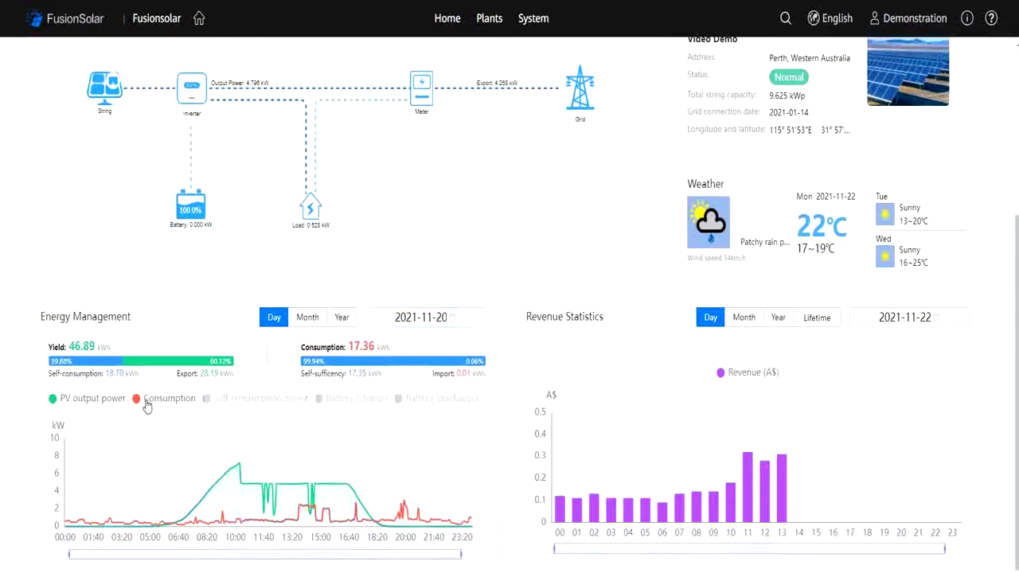
pyautogui.click(146, 404)
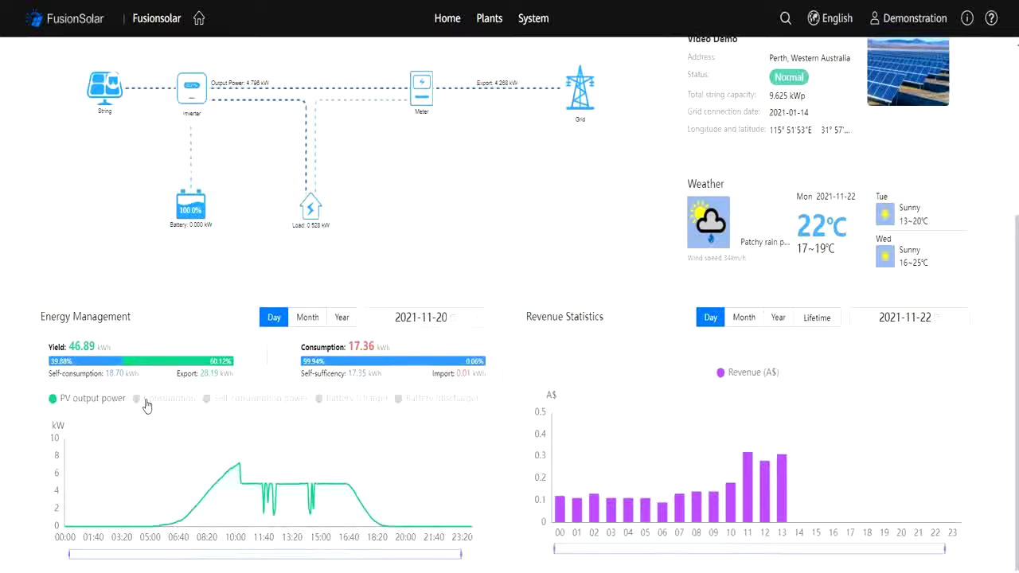
pyautogui.moveTo(240, 475)
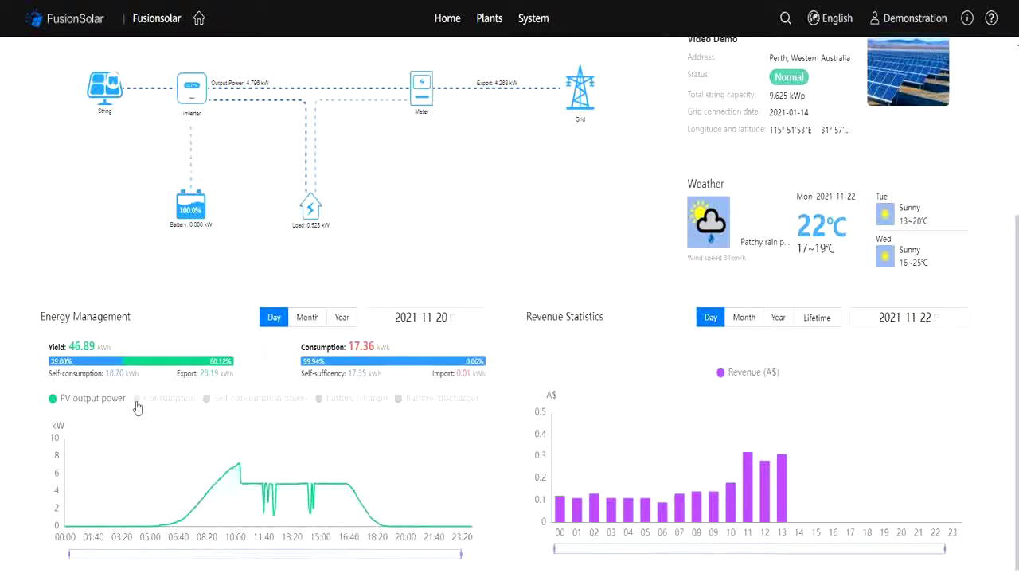
# Show the consumption and self-consumption power curves again and highlight the day's export figure
pyautogui.click(176, 402)
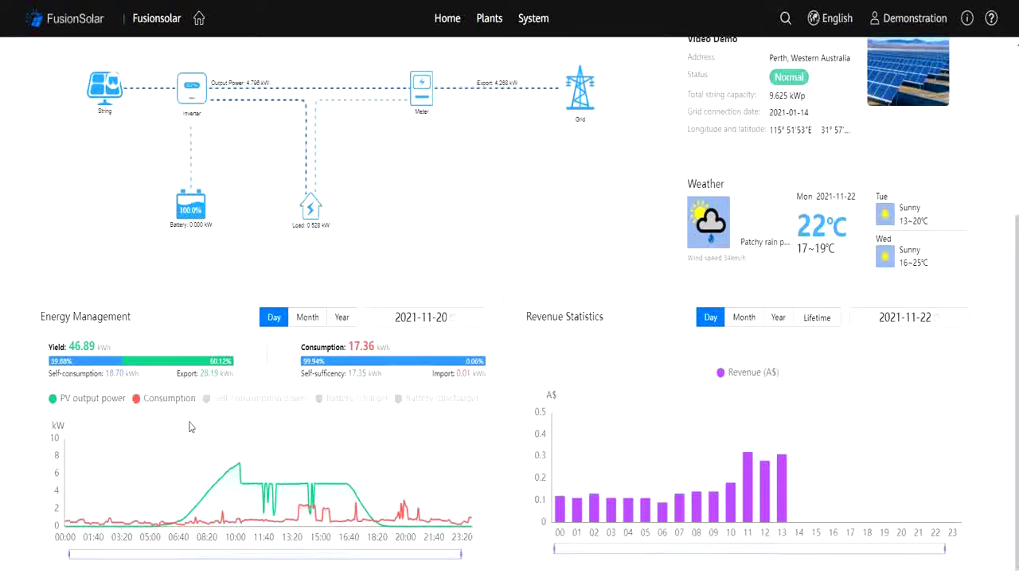
pyautogui.click(207, 402)
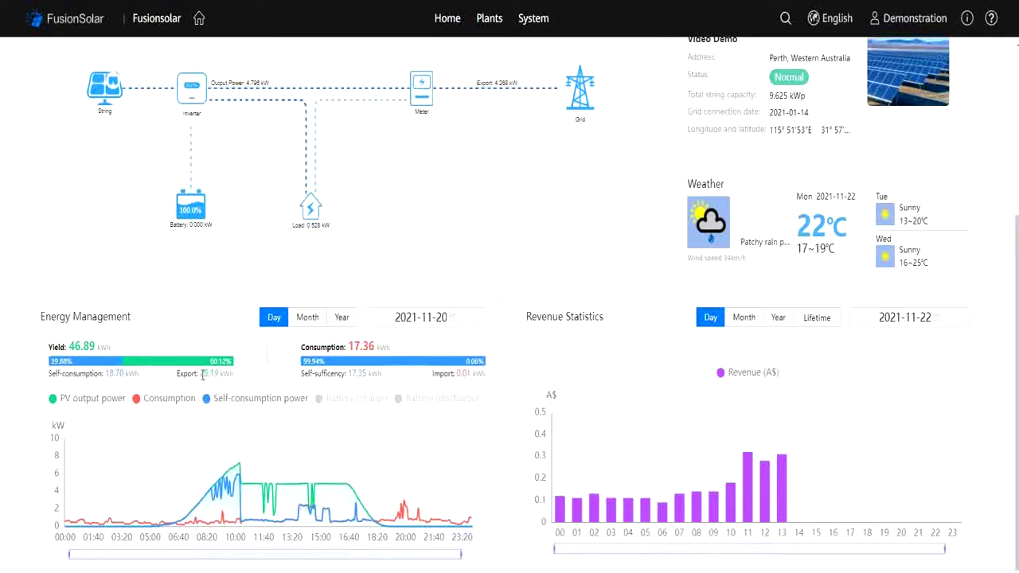
pyautogui.moveTo(199, 373); pyautogui.dragTo(221, 376)
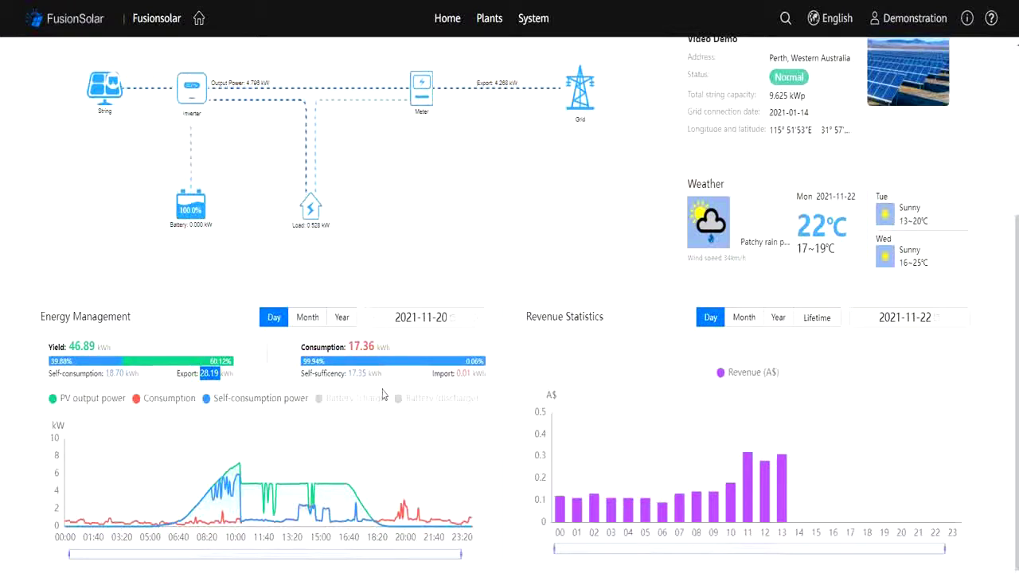
# Display only the battery charge and battery discharge curves in the Energy Management chart
pyautogui.click(328, 401)
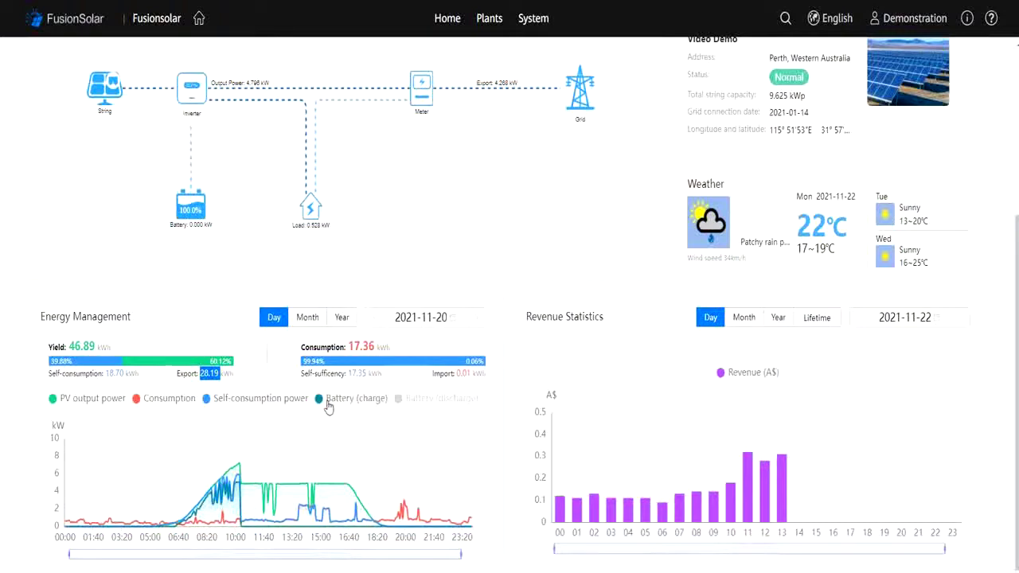
pyautogui.click(231, 400)
pyautogui.click(171, 401)
pyautogui.click(95, 399)
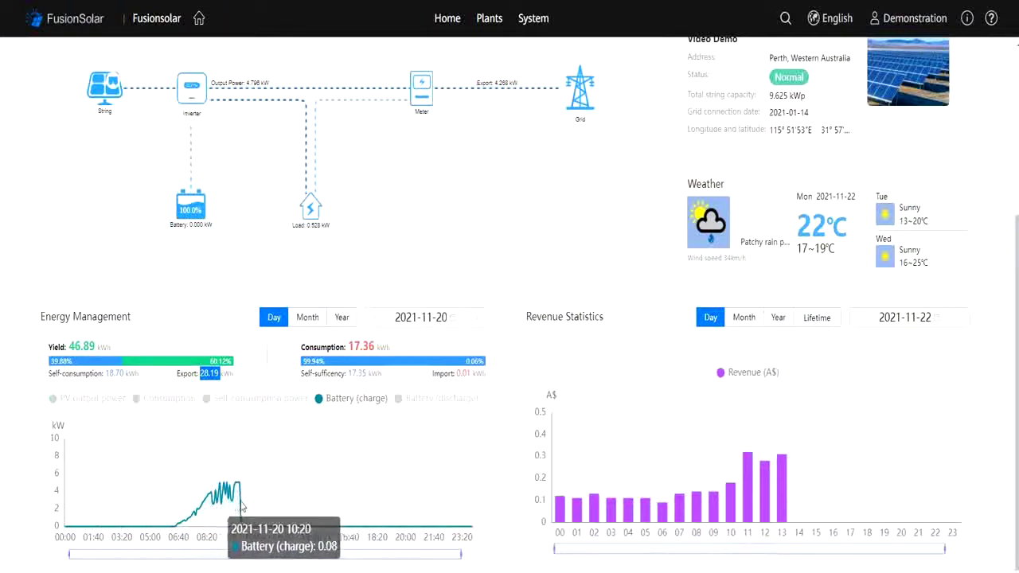
pyautogui.click(400, 399)
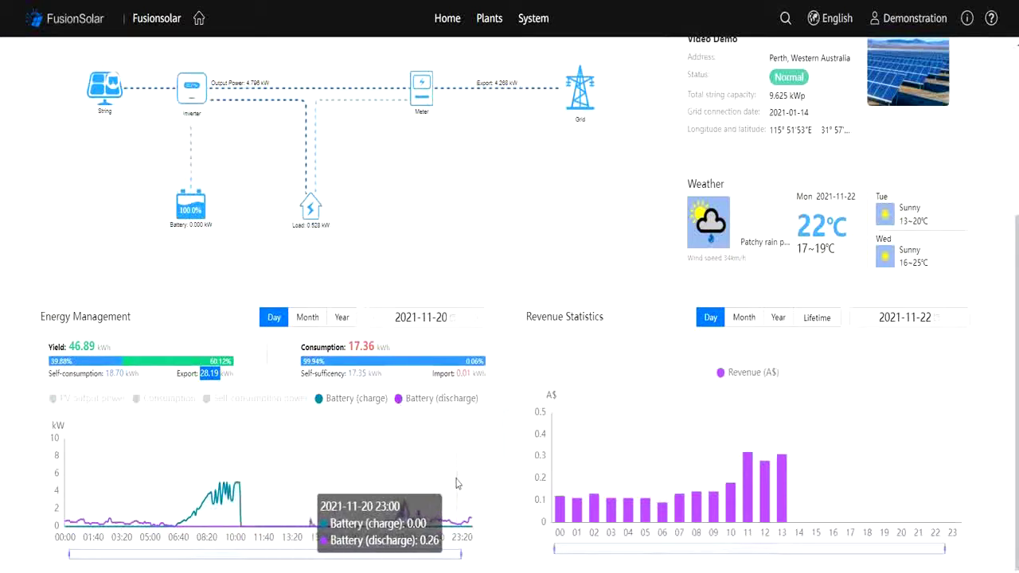
# Set the Energy Management chart to 2021-11-19 and hide the battery charge curve
pyautogui.click(375, 319)
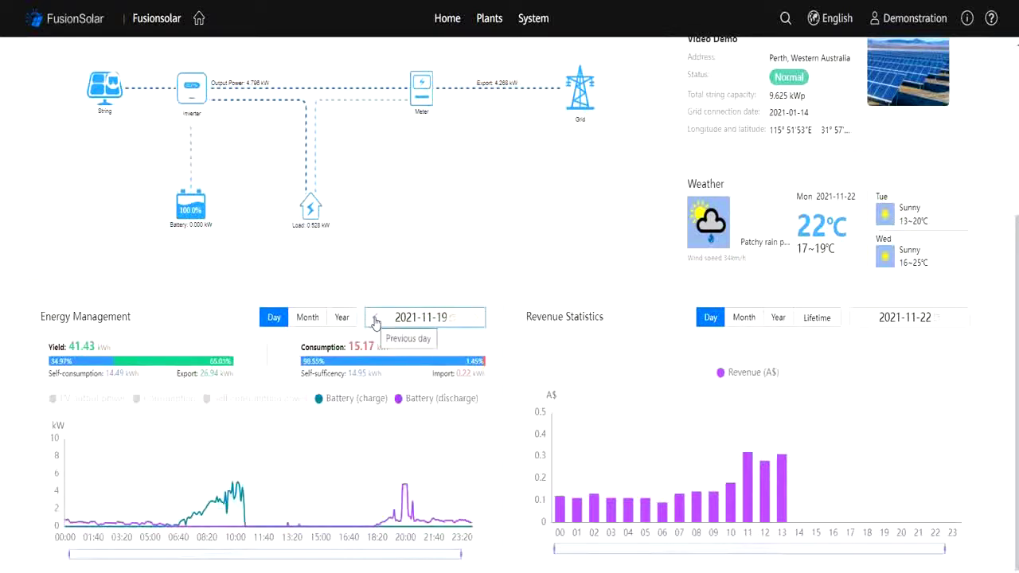
pyautogui.click(319, 400)
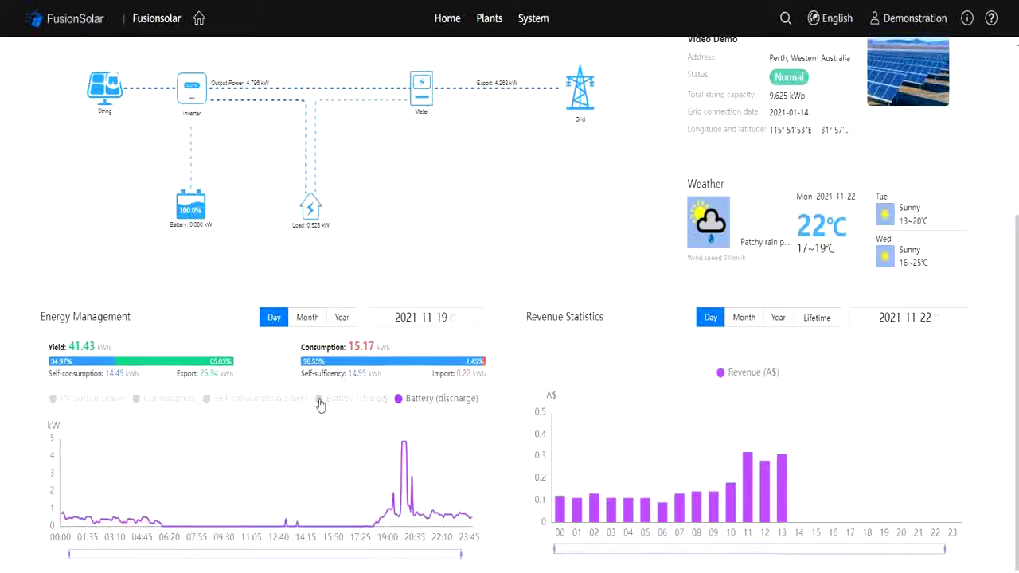
# Switch Energy Management to the monthly view for 2021-11 and show yield, consumption, self-consumption energy and battery charge alongside discharge
pyautogui.click(309, 320)
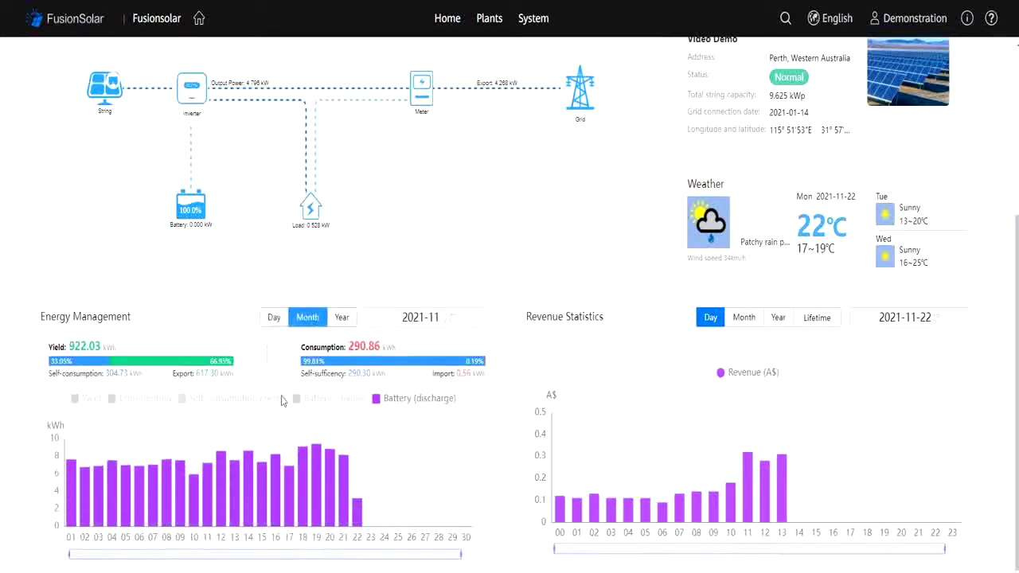
pyautogui.click(296, 402)
pyautogui.click(206, 407)
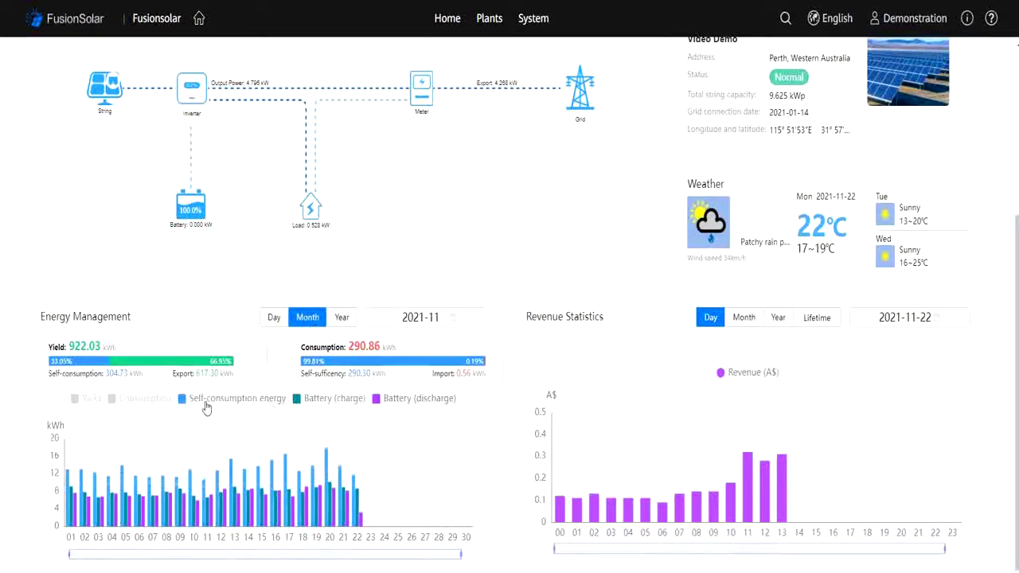
pyautogui.click(143, 400)
pyautogui.click(90, 400)
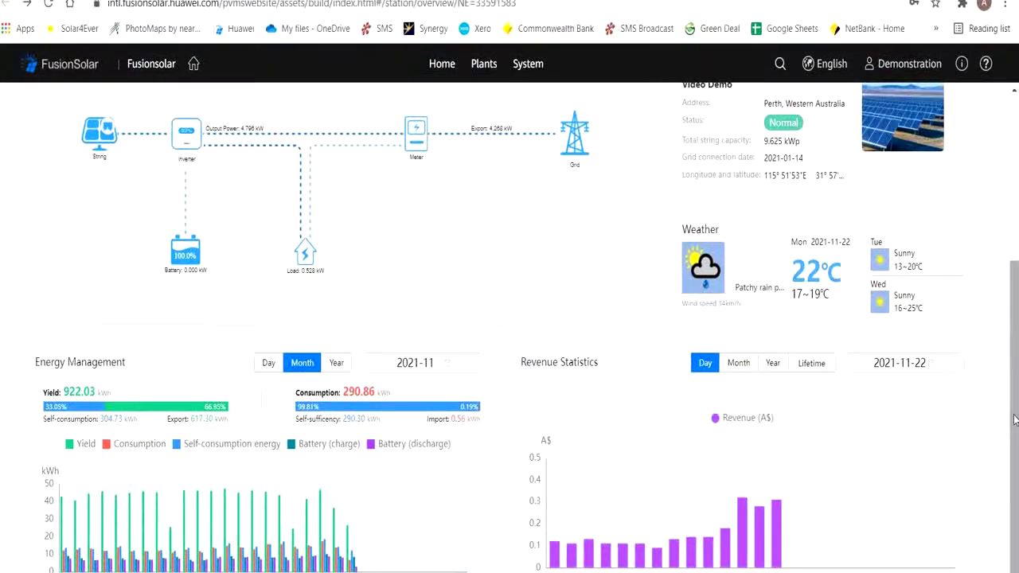
# Select the Video Demo plant in Plant Management and open its settings for editing
pyautogui.scroll(2, 1016, 420)
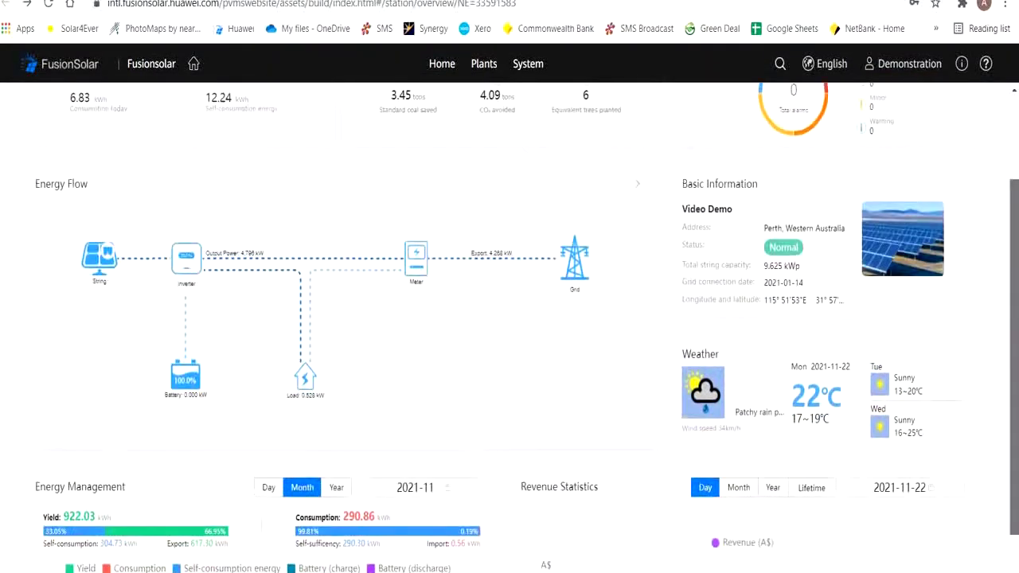
pyautogui.scroll(2, 1015, 420)
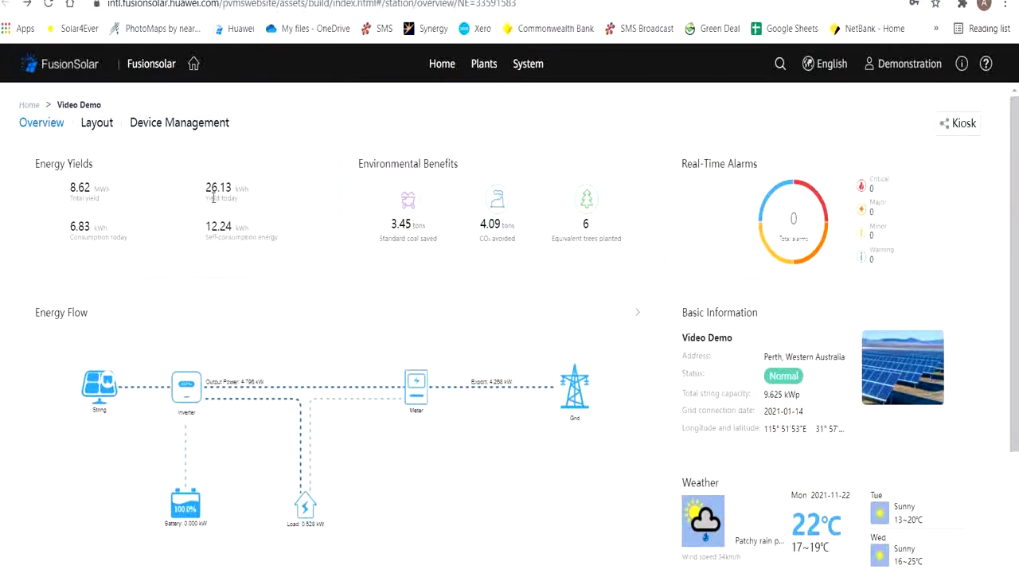
pyautogui.moveTo(483, 75)
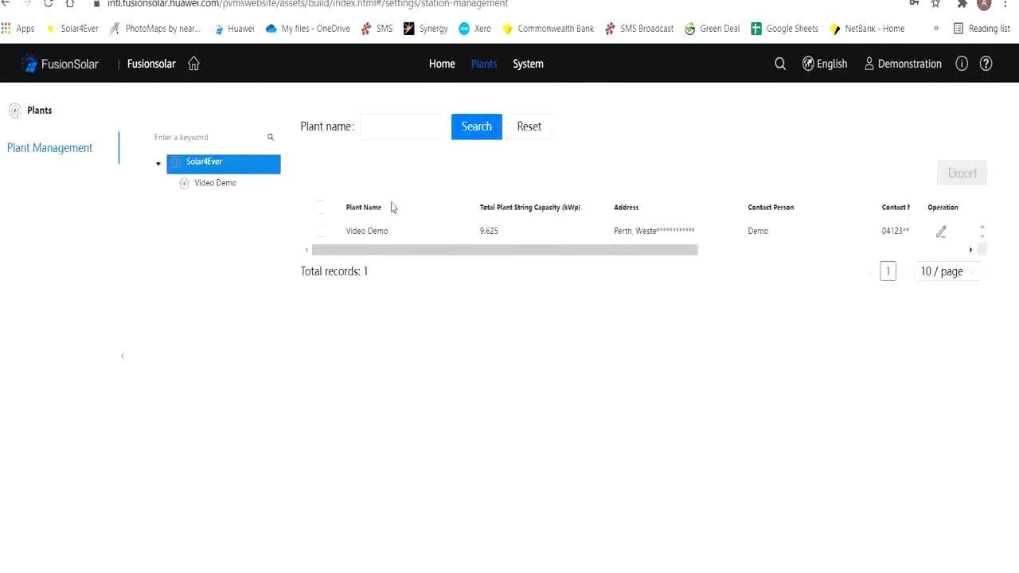
pyautogui.click(319, 233)
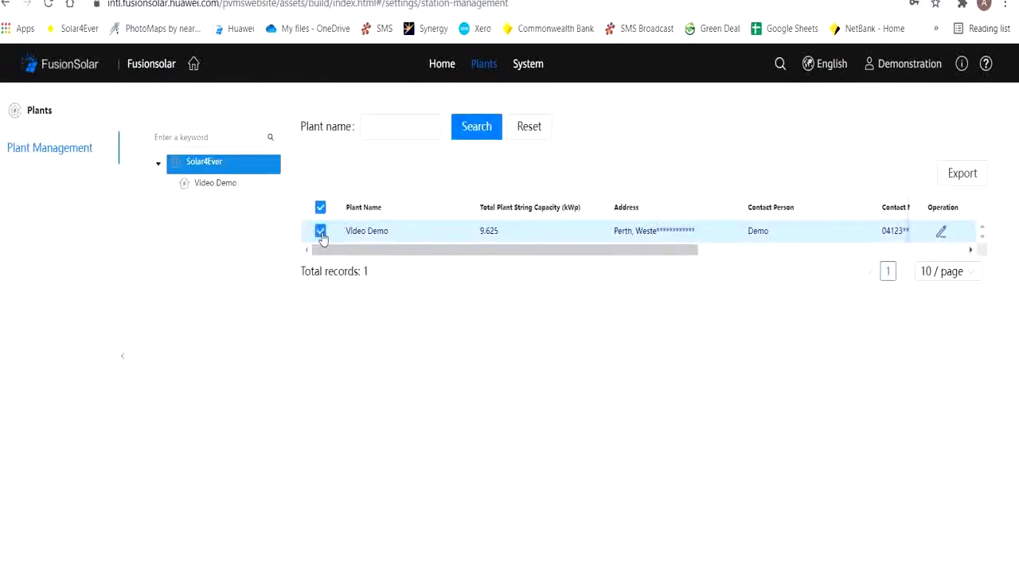
pyautogui.click(942, 233)
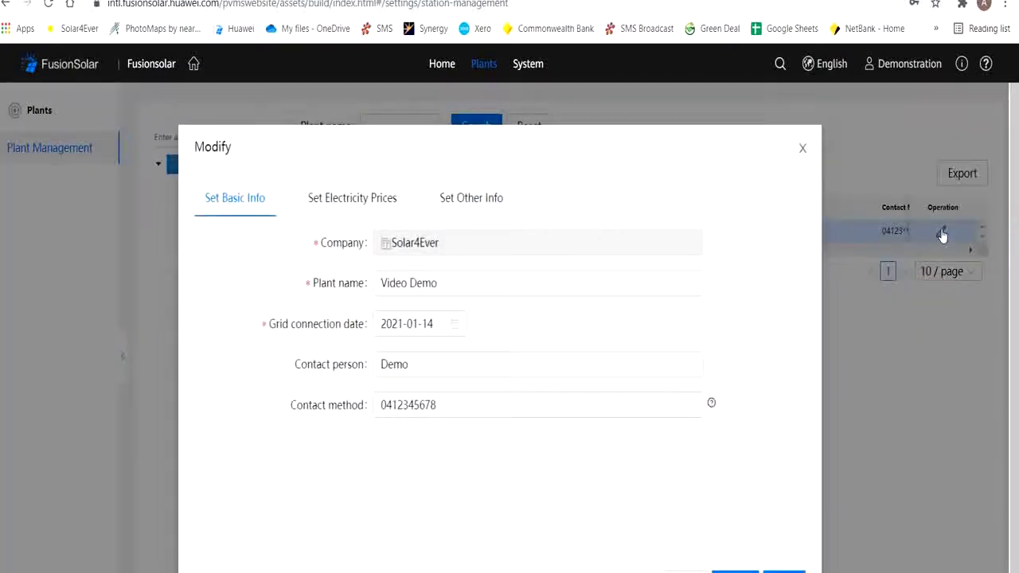
# Set the feed-in tariff to 0.027 per kWh for 00:00–15:00 and 21:00–24:00, and save the electricity prices
pyautogui.click(355, 206)
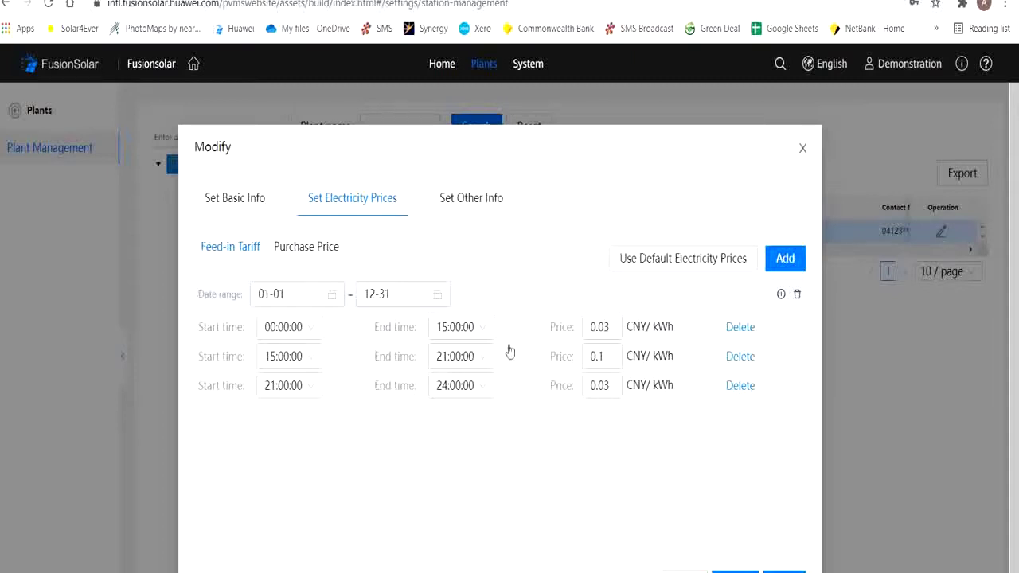
pyautogui.click(612, 326)
pyautogui.write('275')
pyautogui.press('BackSpace')
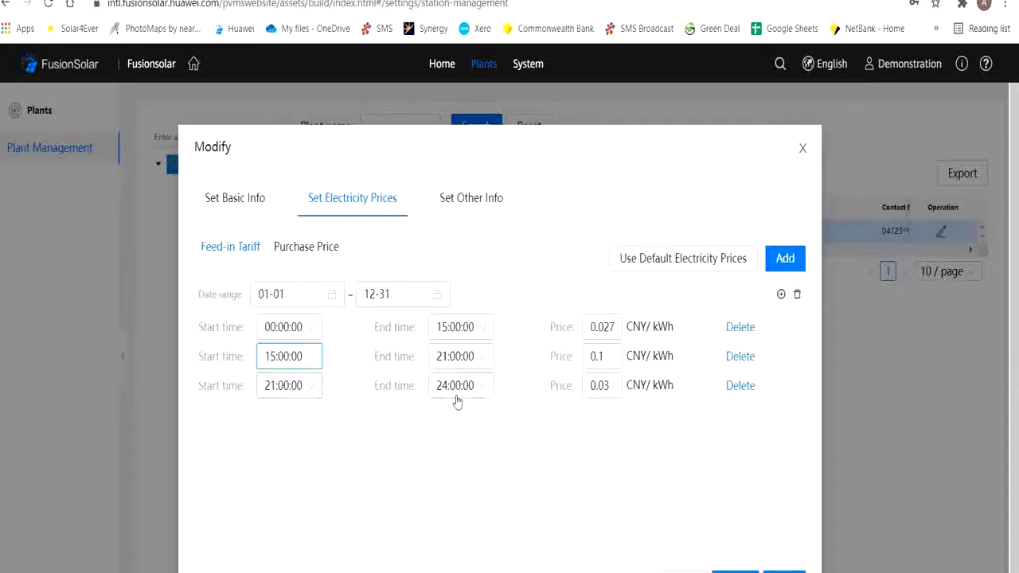
pyautogui.click(609, 386)
pyautogui.write('27')
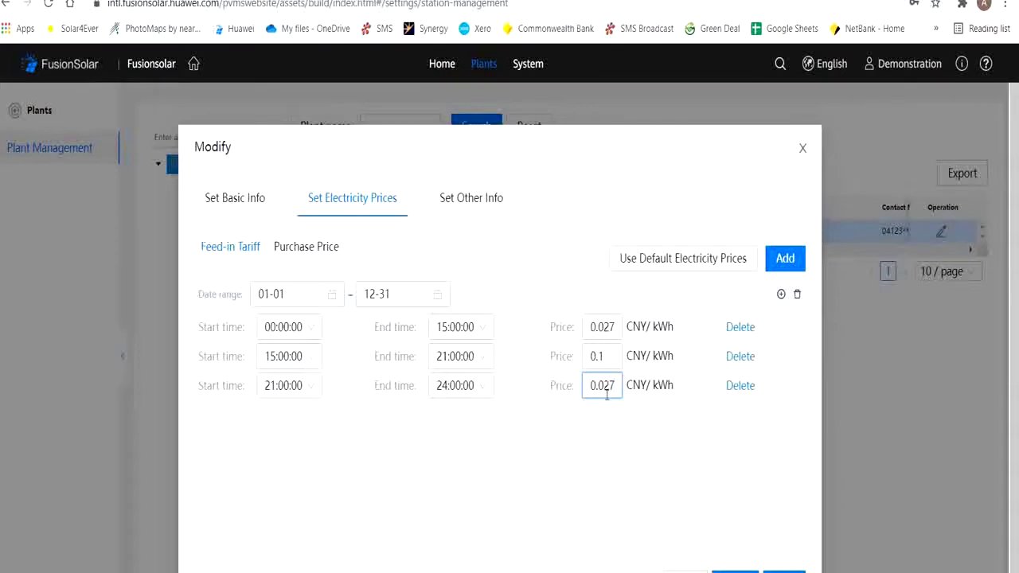
pyautogui.click(784, 571)
pyautogui.click(595, 365)
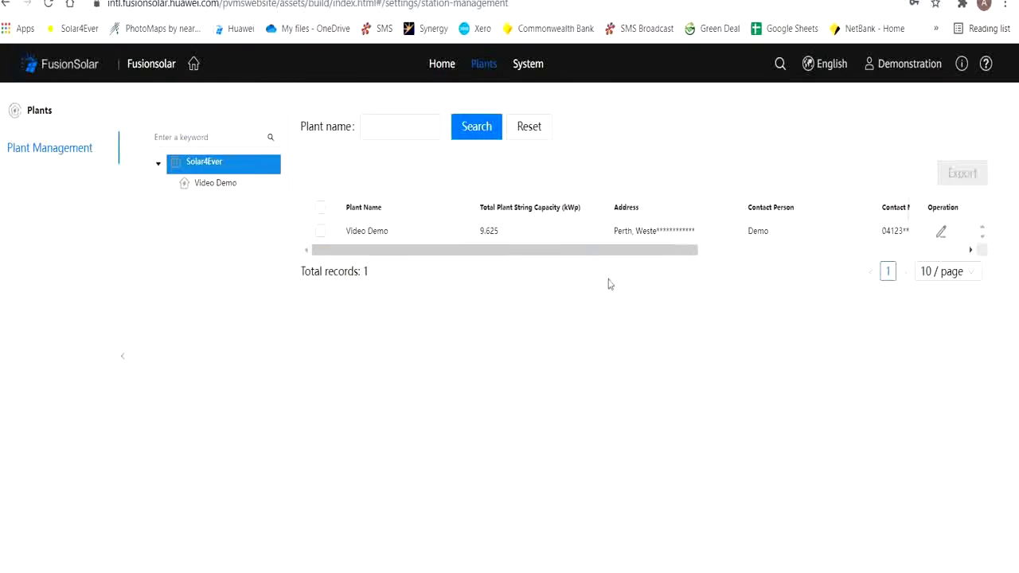
# Reopen the Video Demo plant's settings, review its other info from plant image to time zone, and close without changes
pyautogui.click(321, 230)
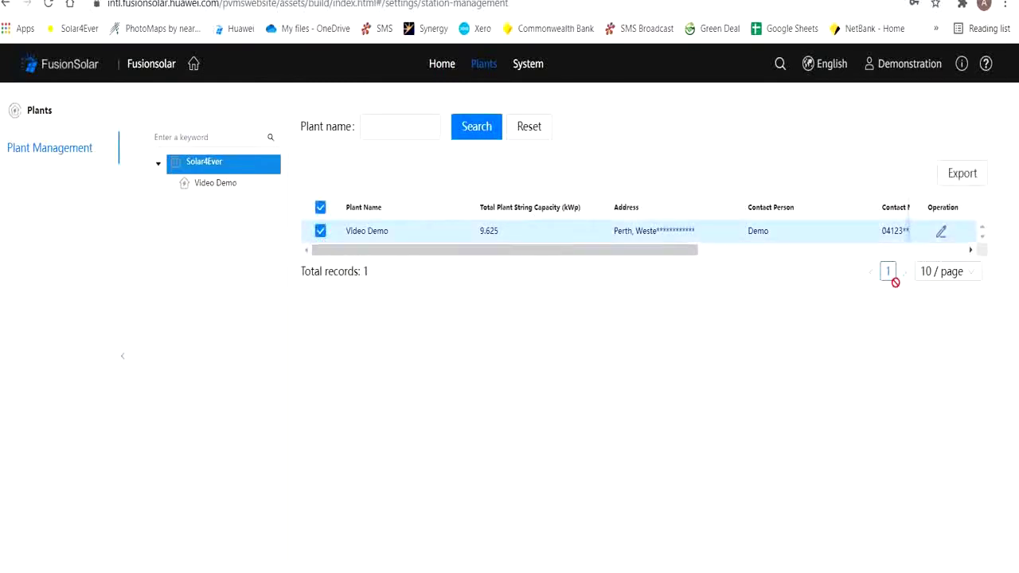
pyautogui.click(942, 233)
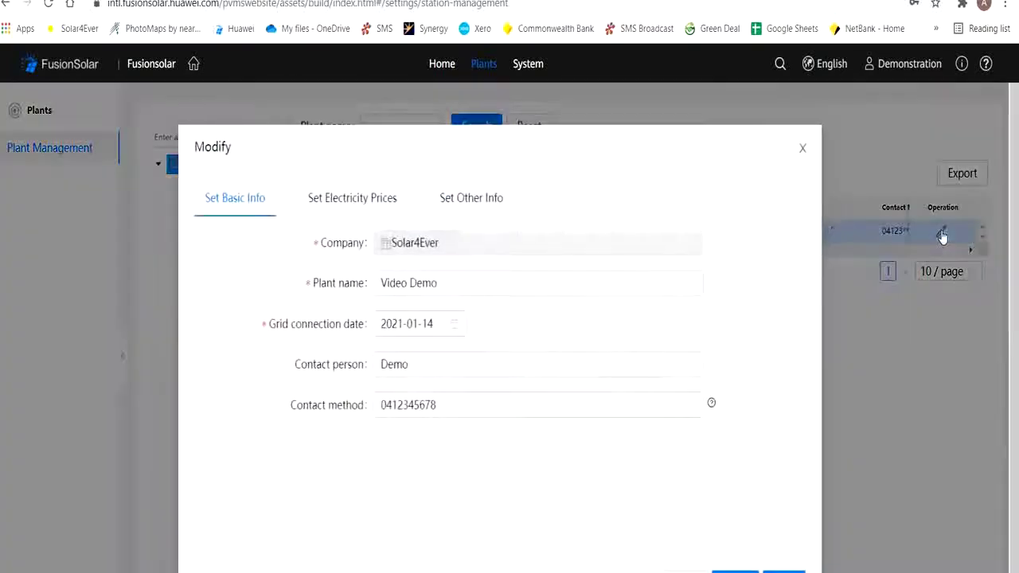
pyautogui.click(471, 201)
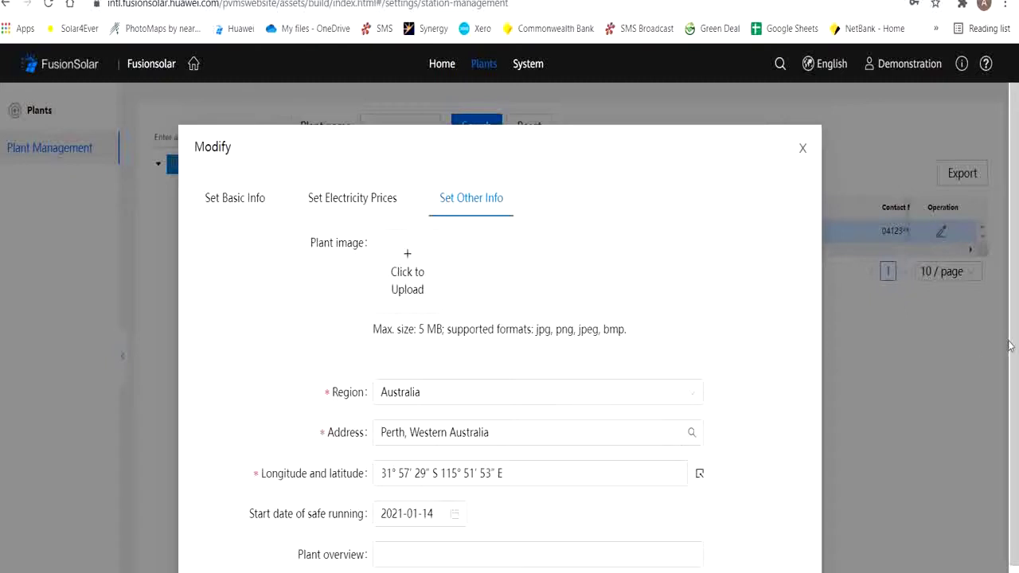
pyautogui.scroll(-1, 1015, 407)
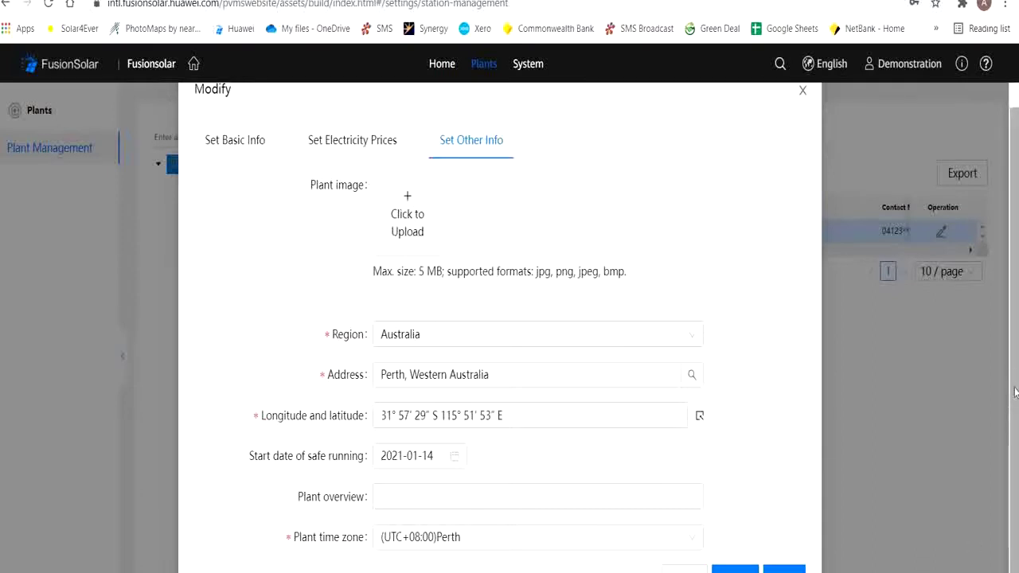
pyautogui.scroll(1, 1014, 393)
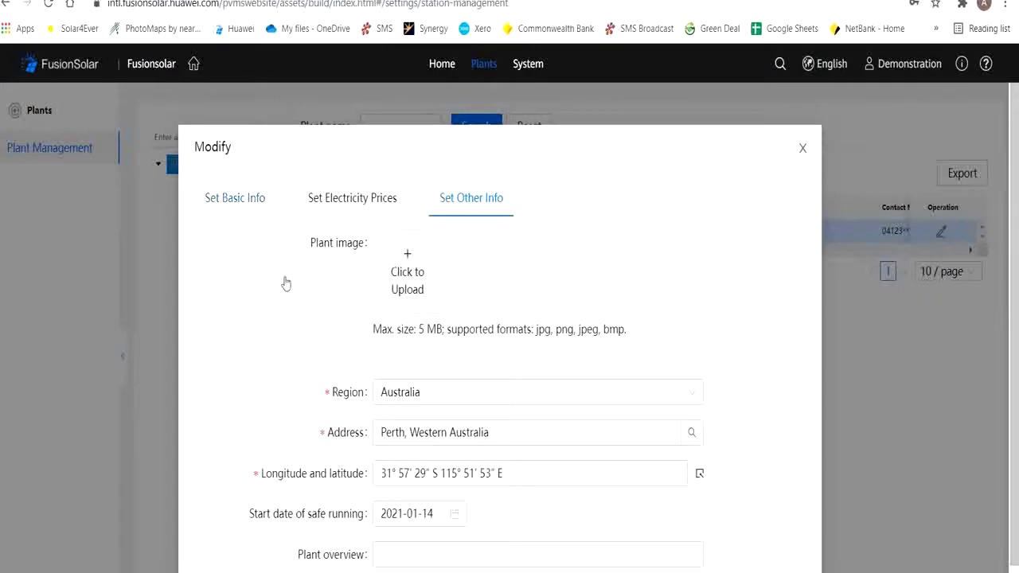
pyautogui.scroll(-1, 1013, 394)
pyautogui.click(675, 570)
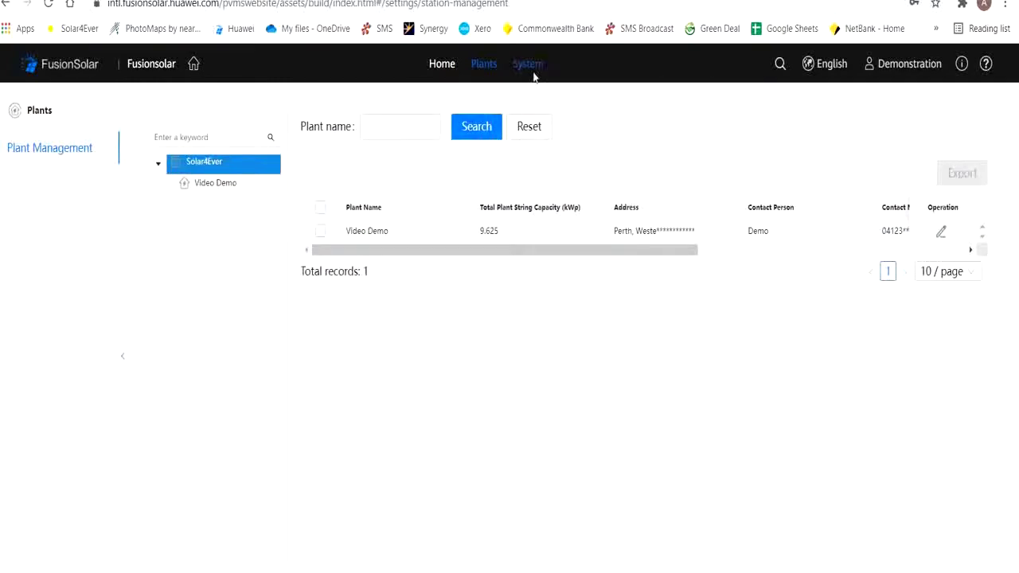
# Go to Device Management, expand the inverter's connected devices and open the optimizer details
pyautogui.moveTo(480, 64)
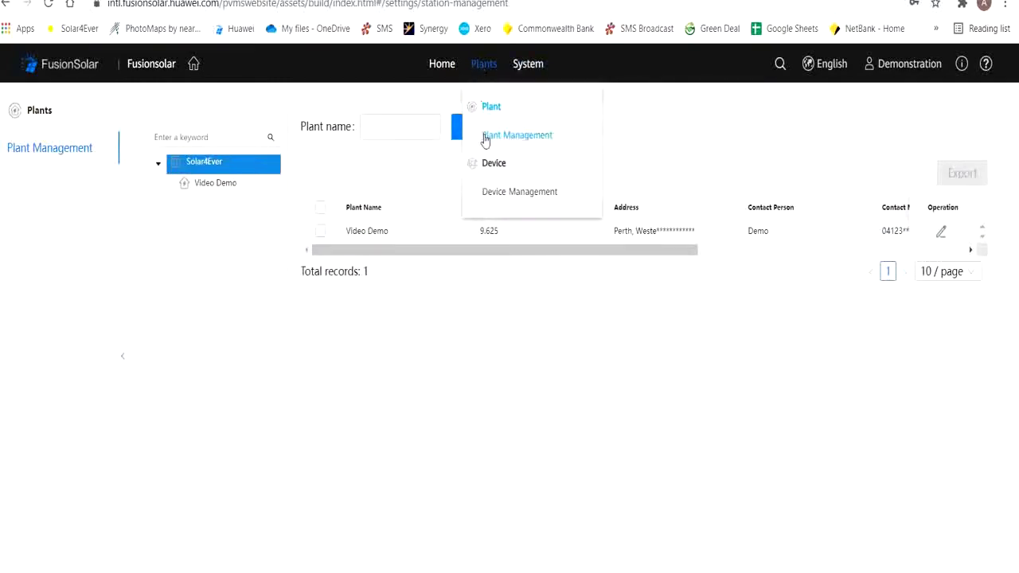
pyautogui.click(487, 195)
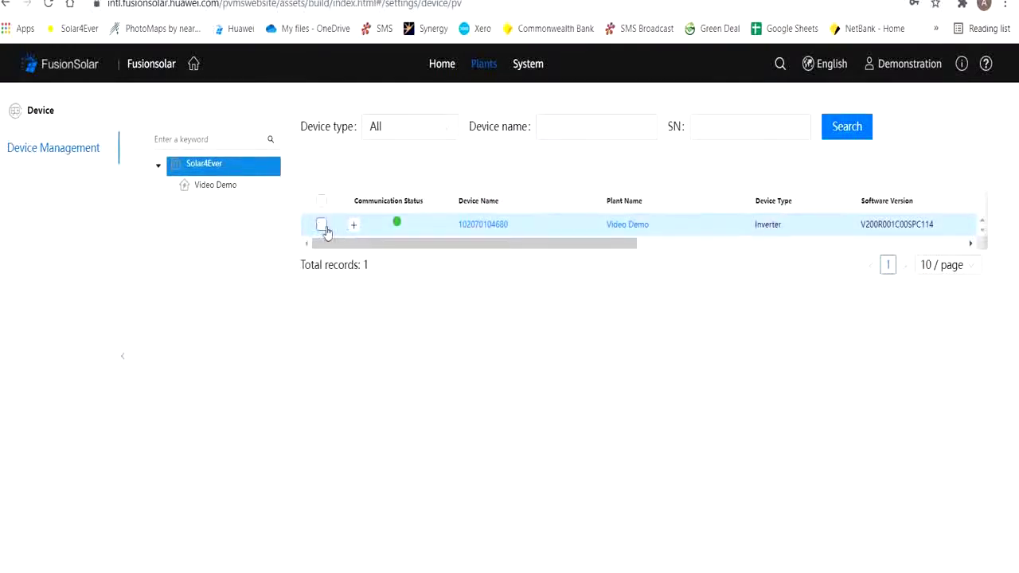
pyautogui.click(354, 227)
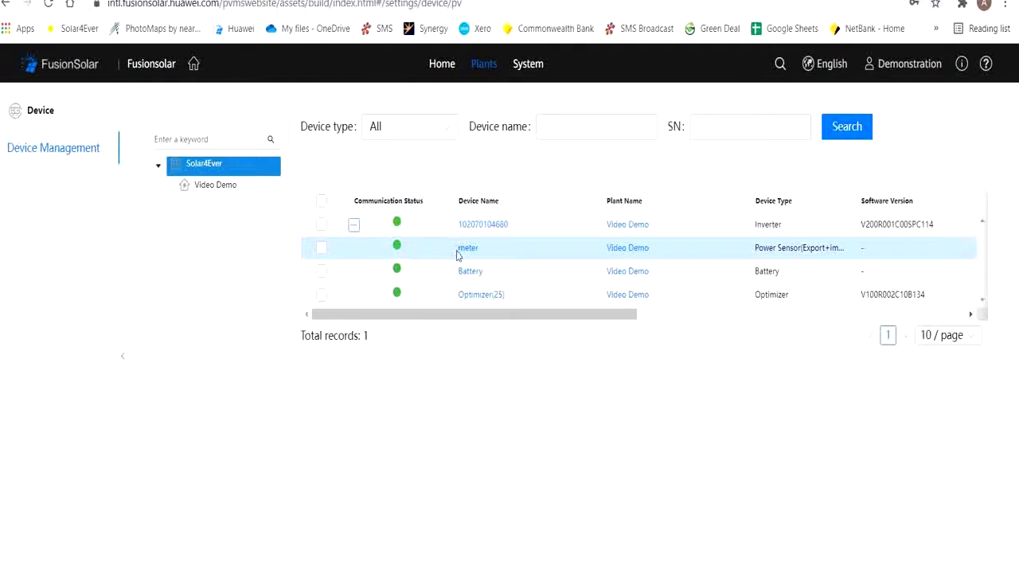
pyautogui.click(459, 296)
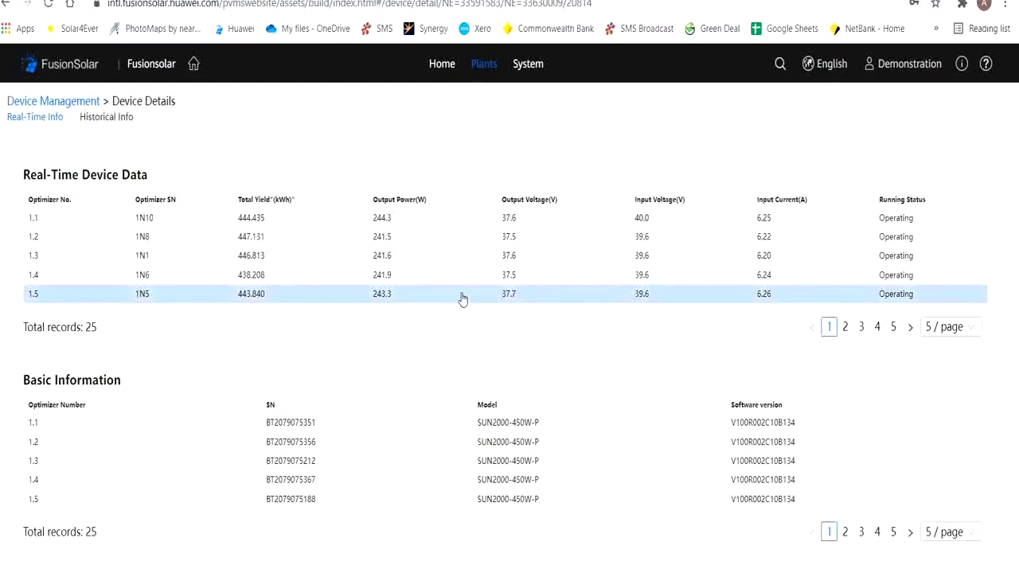
# Show 30 optimizers per page in the real-time device data, review the list and return to Device Management
pyautogui.click(971, 331)
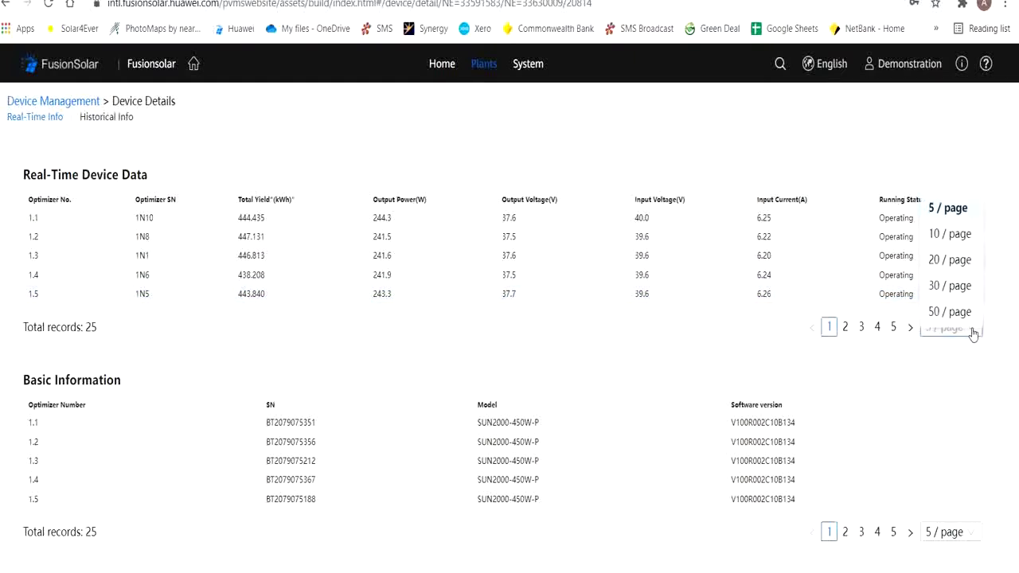
pyautogui.click(949, 289)
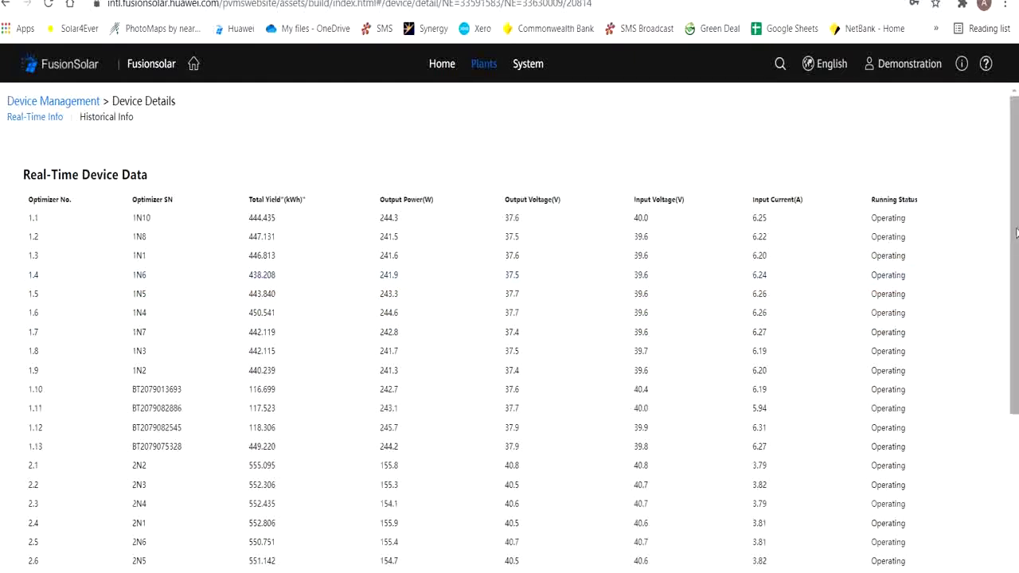
pyautogui.moveTo(1015, 232); pyautogui.dragTo(1016, 436)
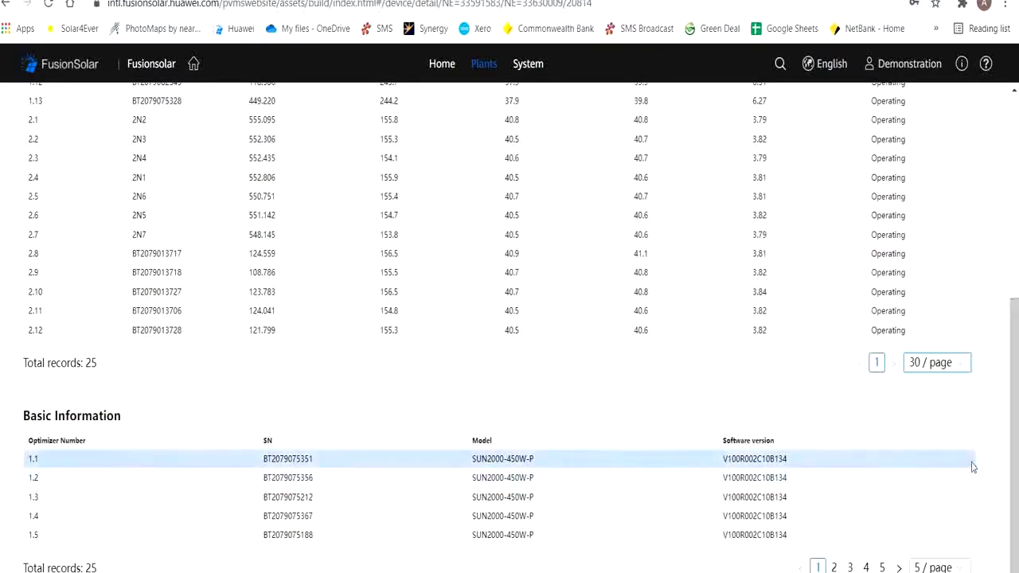
pyautogui.moveTo(1014, 453); pyautogui.dragTo(1014, 239)
pyautogui.click(8, 5)
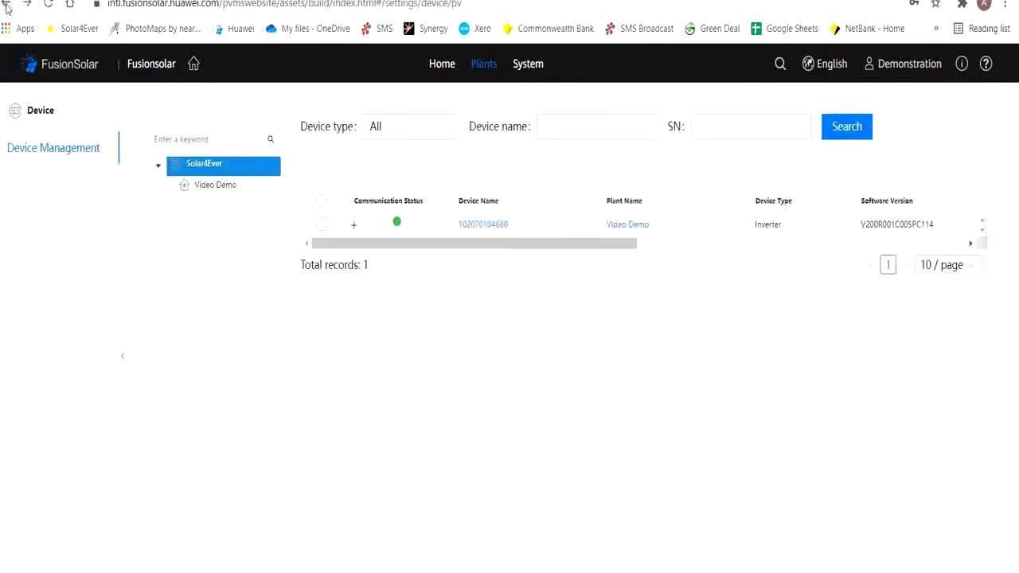
# Open the details of the battery connected to the inverter, review them and return to Device Management
pyautogui.click(355, 228)
pyautogui.click(322, 271)
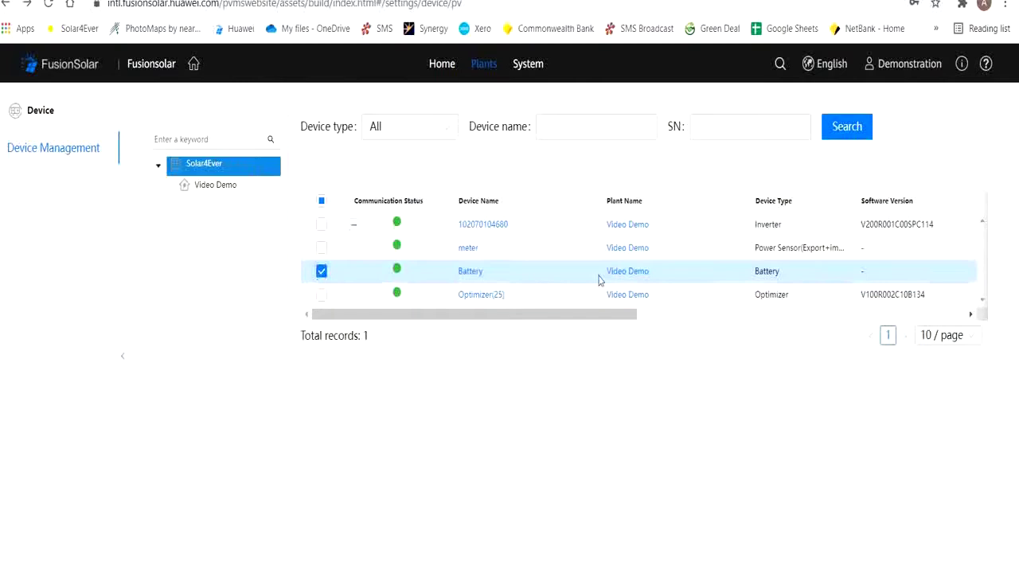
pyautogui.click(468, 273)
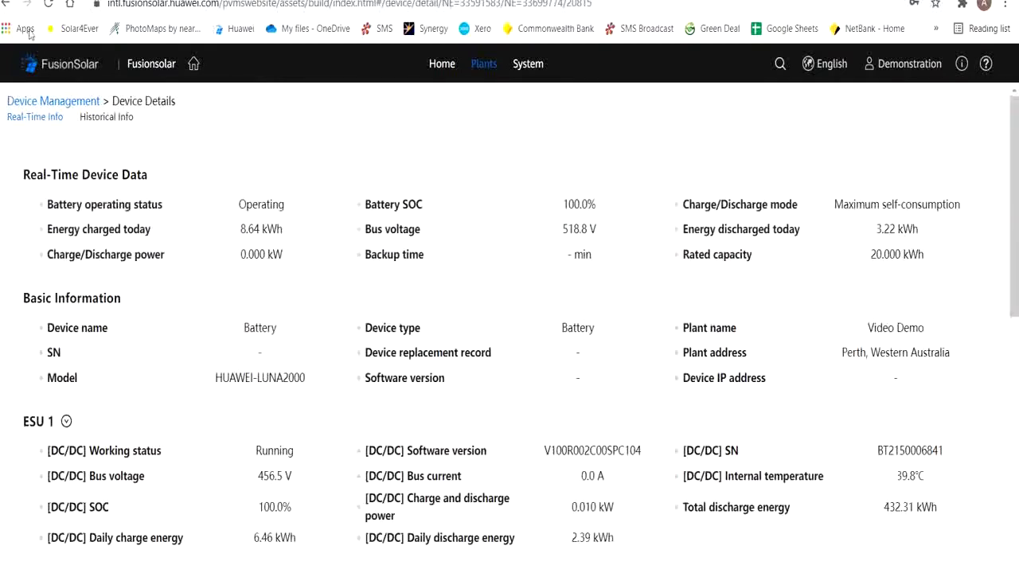
pyautogui.click(5, 4)
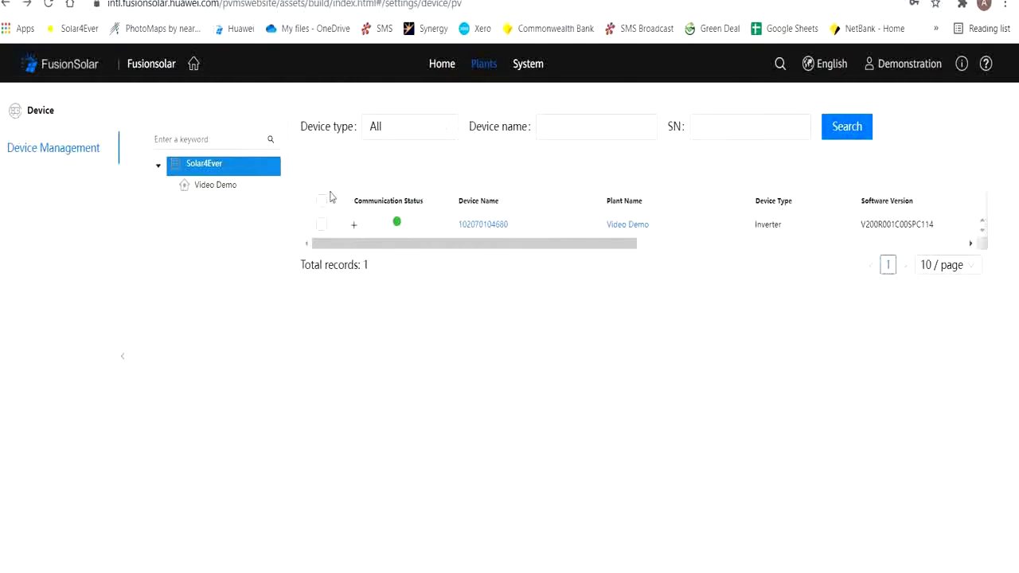
# Open the inverter's device details, review its real-time data and return to Device Management
pyautogui.click(354, 226)
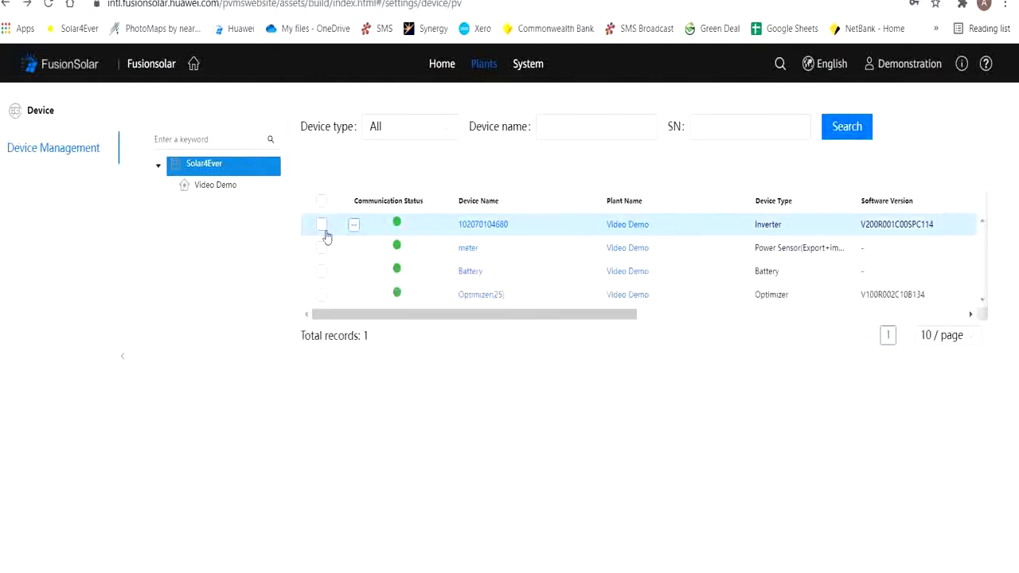
pyautogui.click(322, 228)
pyautogui.click(492, 226)
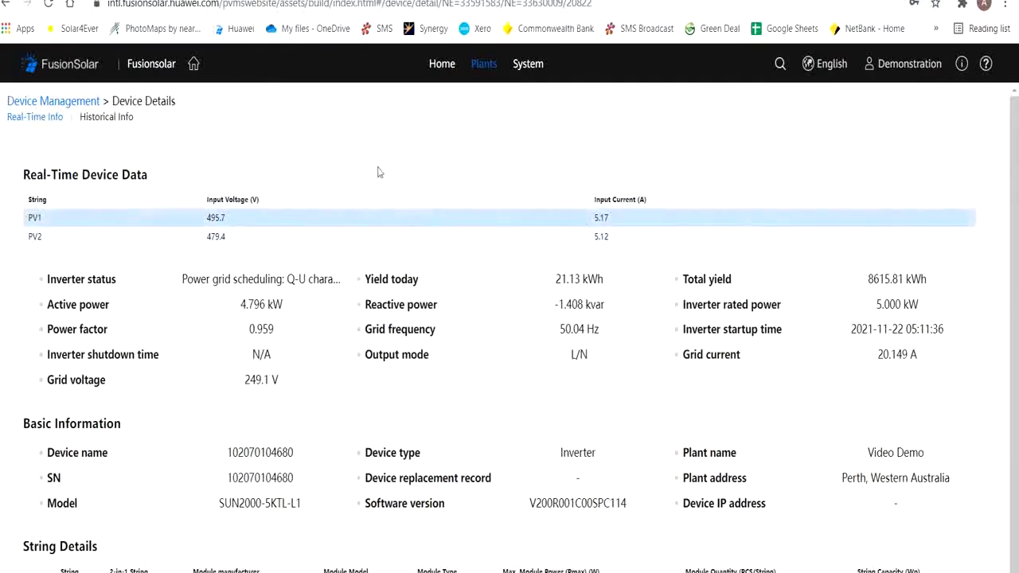
pyautogui.click(6, 4)
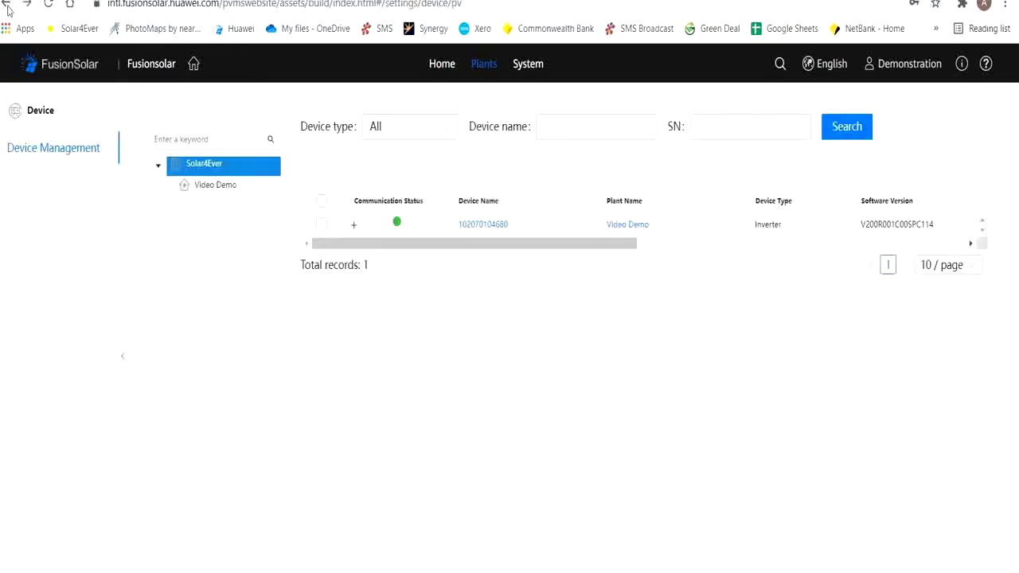
# View the account's personal settings in the system settings and return to Device Management
pyautogui.moveTo(528, 82)
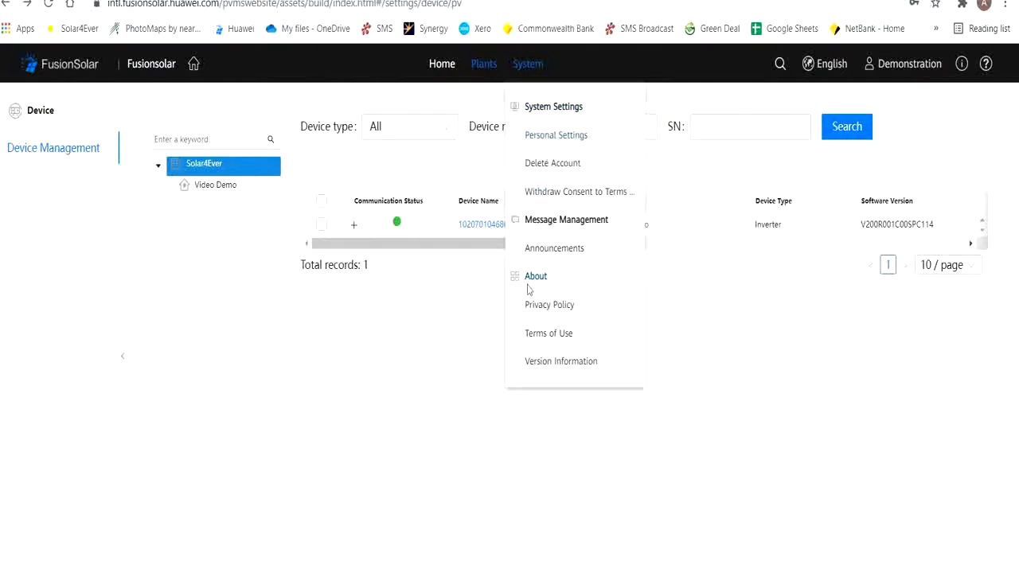
pyautogui.click(539, 136)
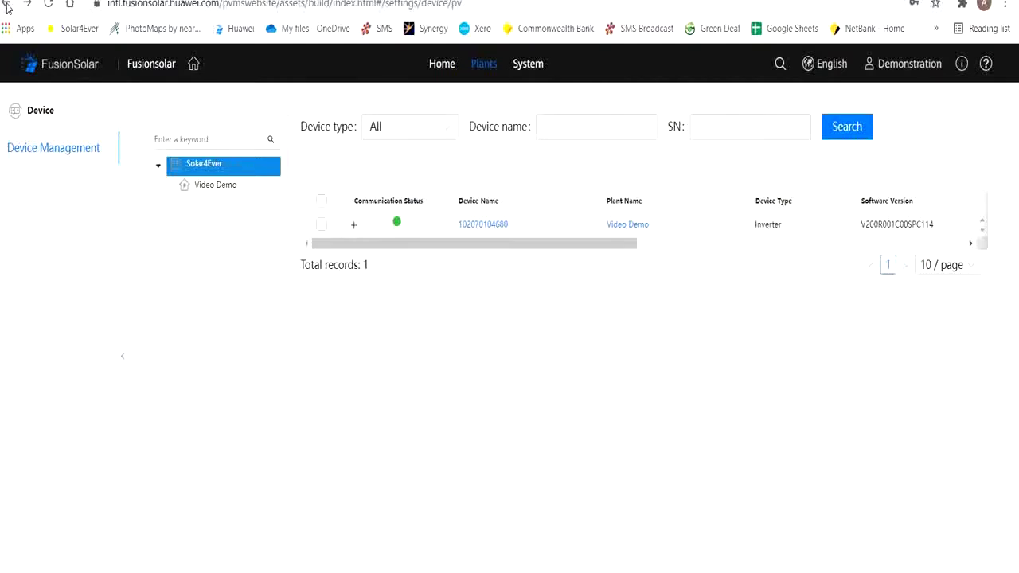
pyautogui.moveTo(421, 69)
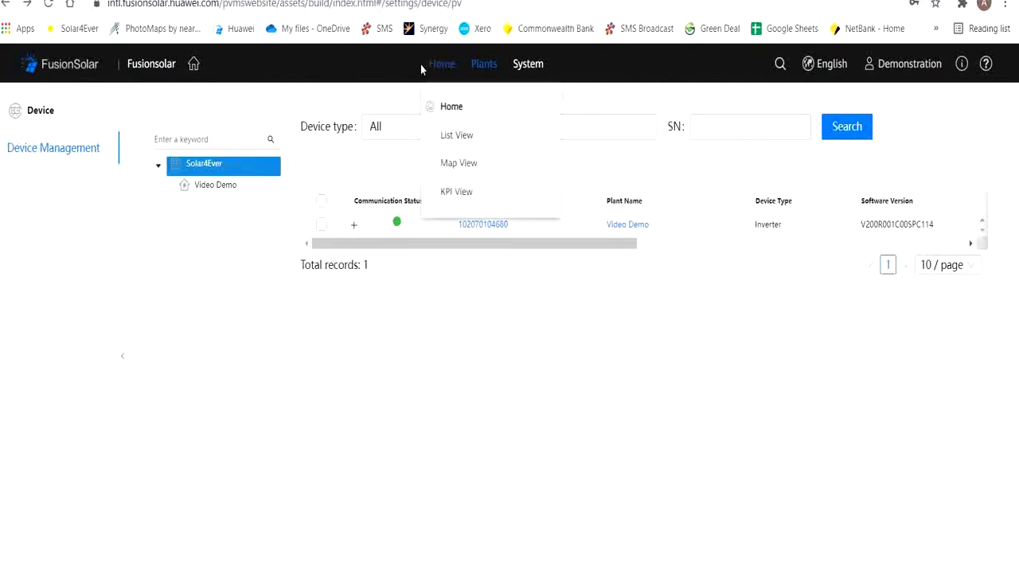